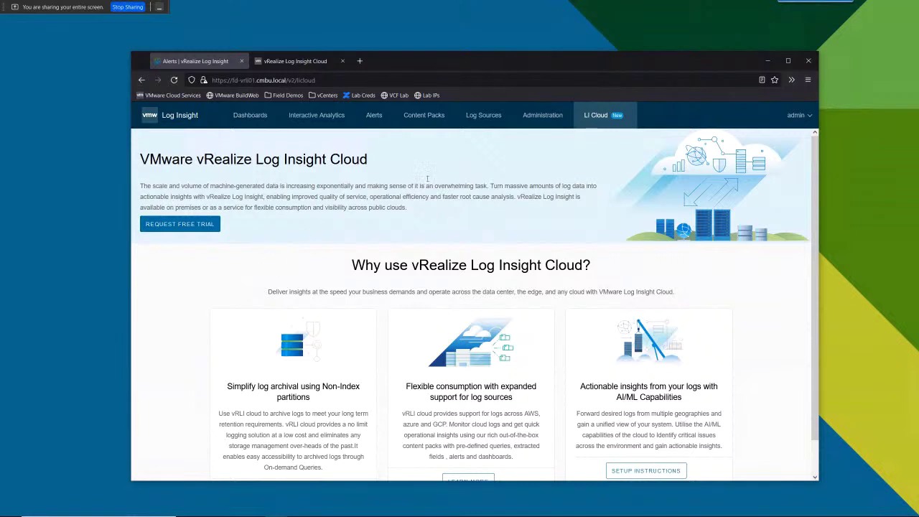
Open the NSX Identity Firewall integration settings in the administration area.
left_click(548, 120)
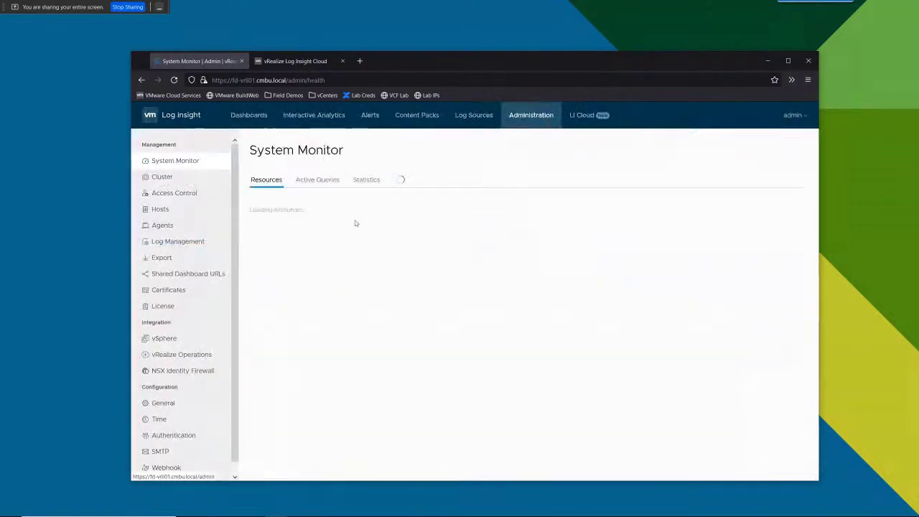
left_click(173, 371)
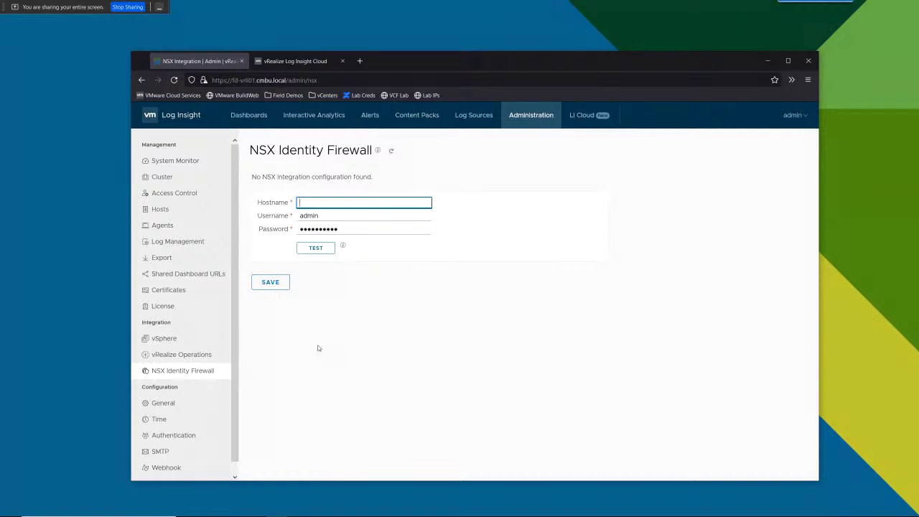
Leave the NSX Identity Firewall page without saving and start a new role in Access Control.
left_click(175, 193)
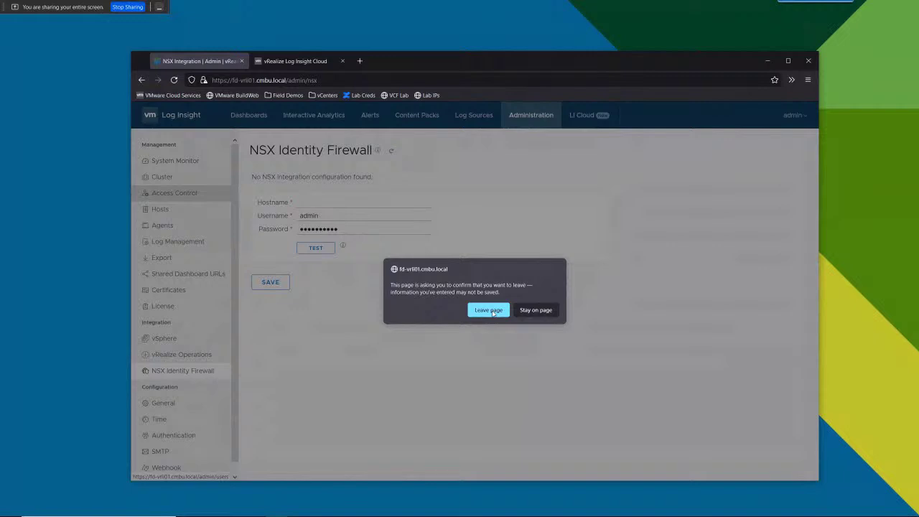
left_click(494, 313)
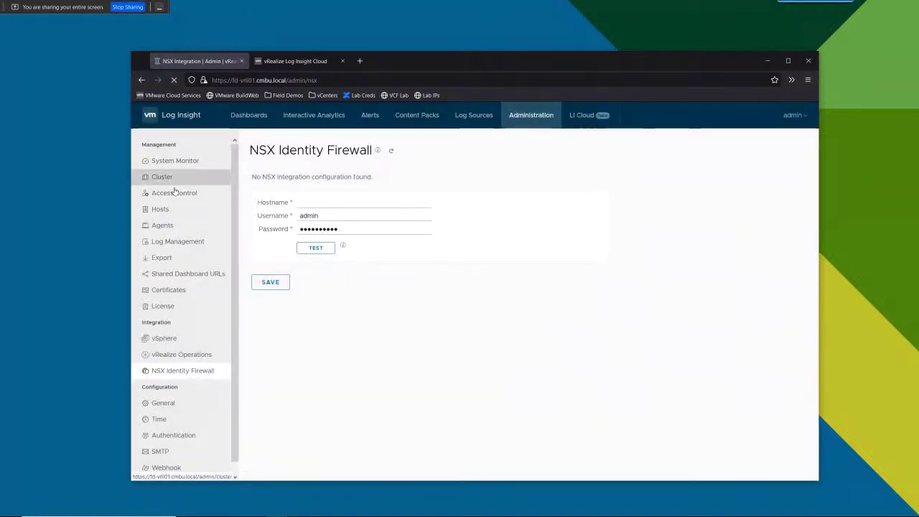
left_click(178, 194)
left_click(498, 312)
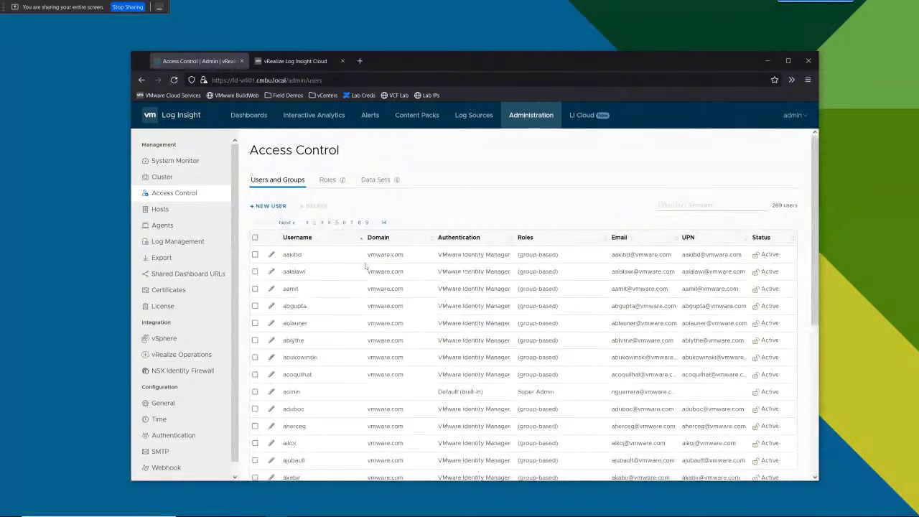
left_click(327, 179)
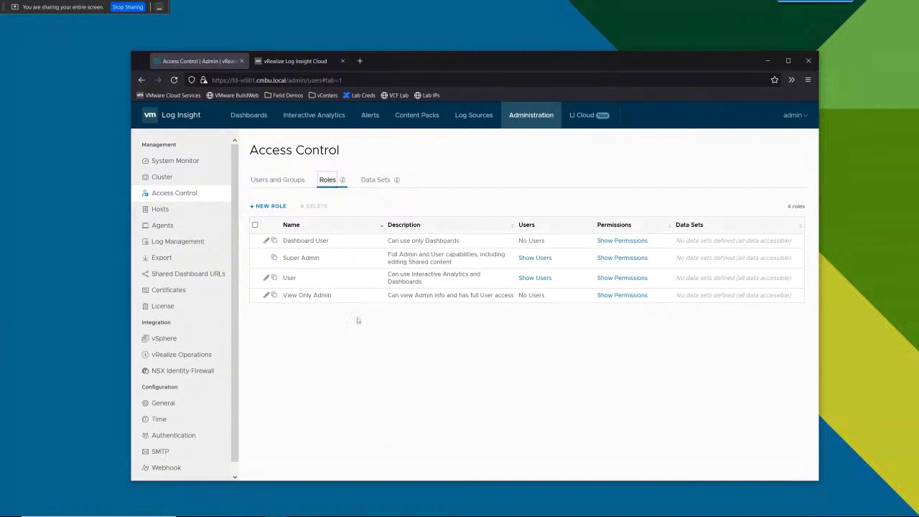
left_click(269, 207)
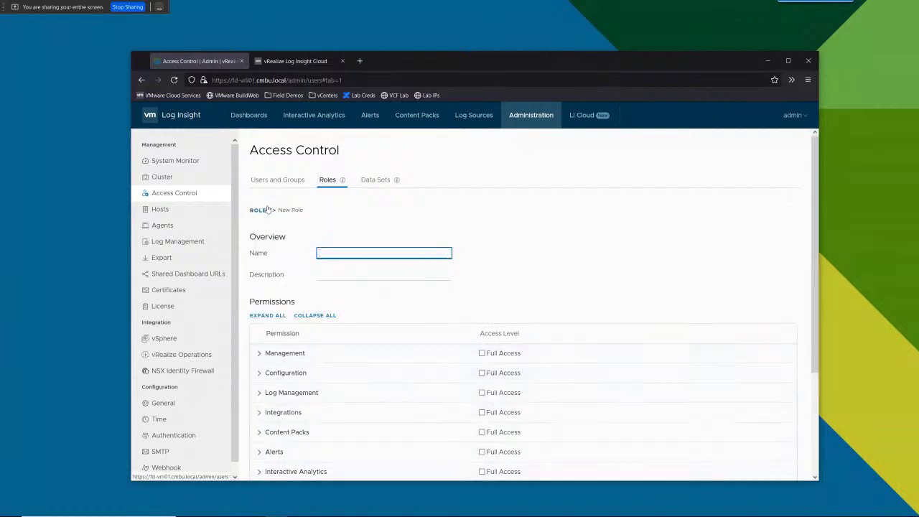
Examine the access levels offered for the Management, Log Management and Integrations permissions of the new role.
scroll(328, 362, "down", 2)
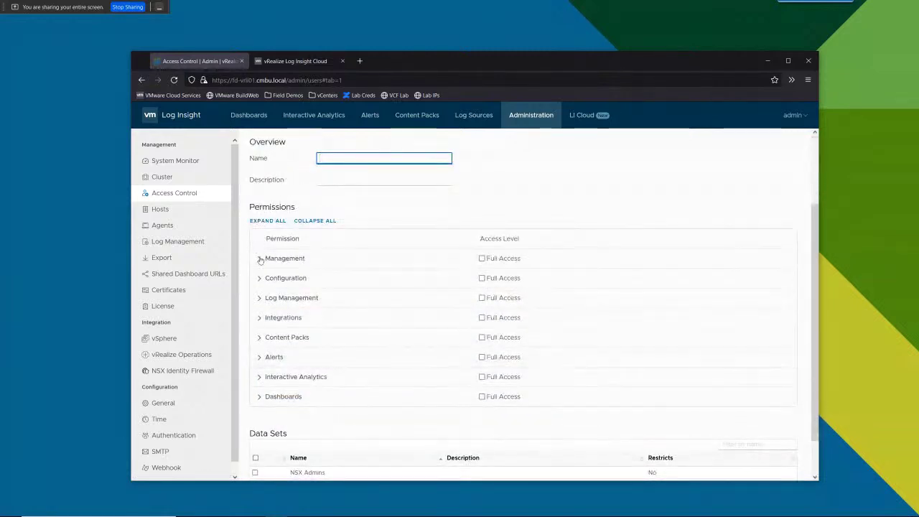
left_click(259, 259)
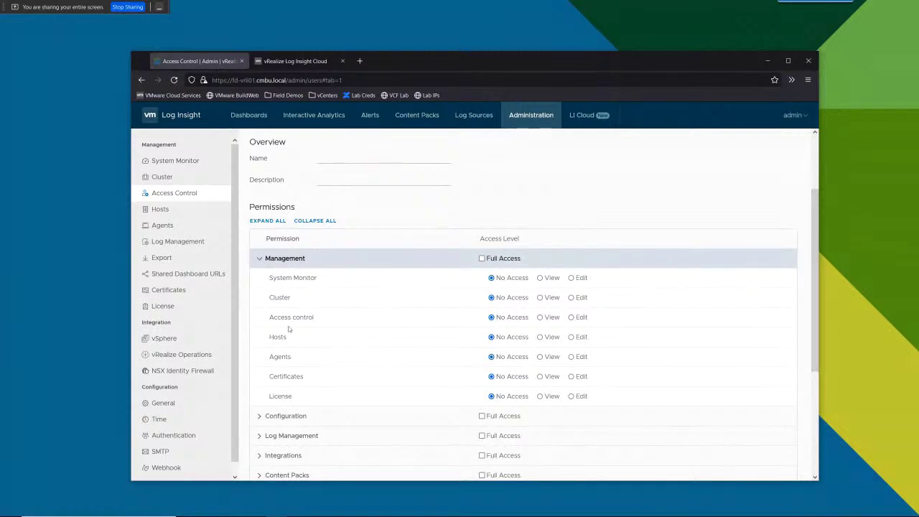
scroll(278, 305, "down", 1)
left_click(259, 388)
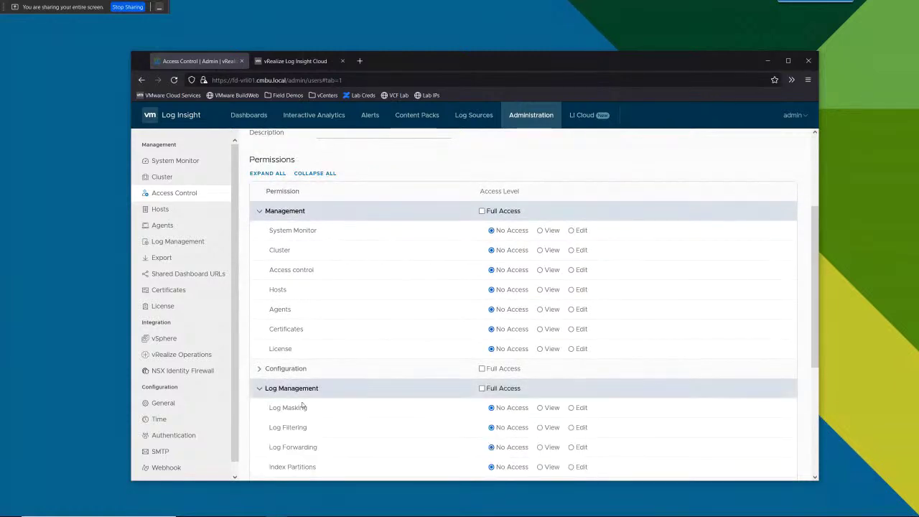
scroll(302, 407, "down", 3)
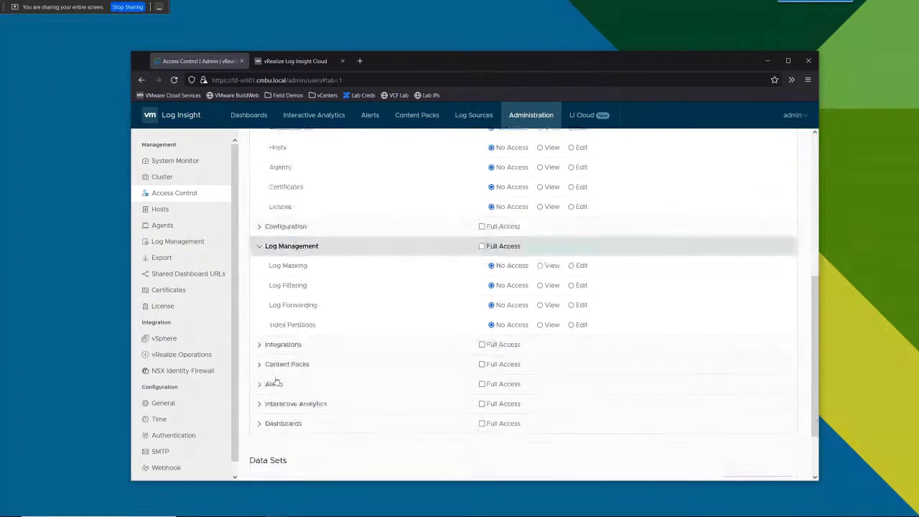
left_click(259, 344)
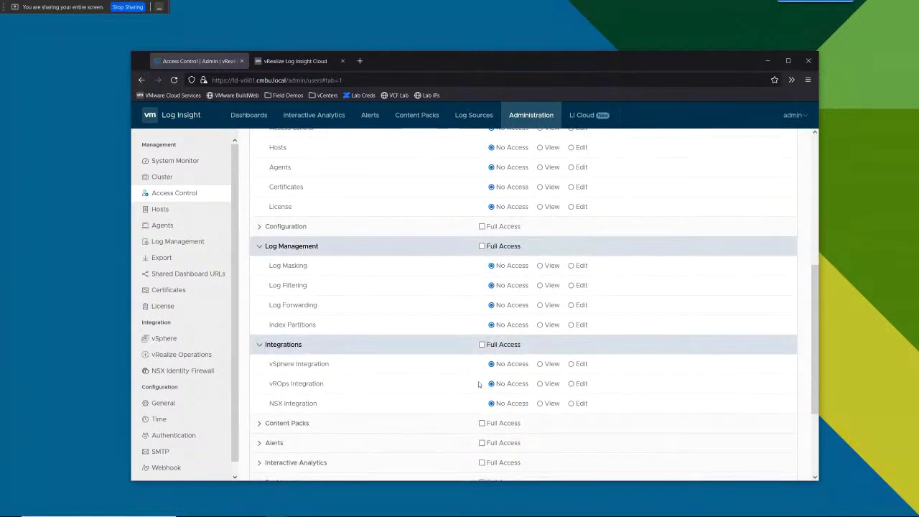
scroll(406, 326, "up", 1)
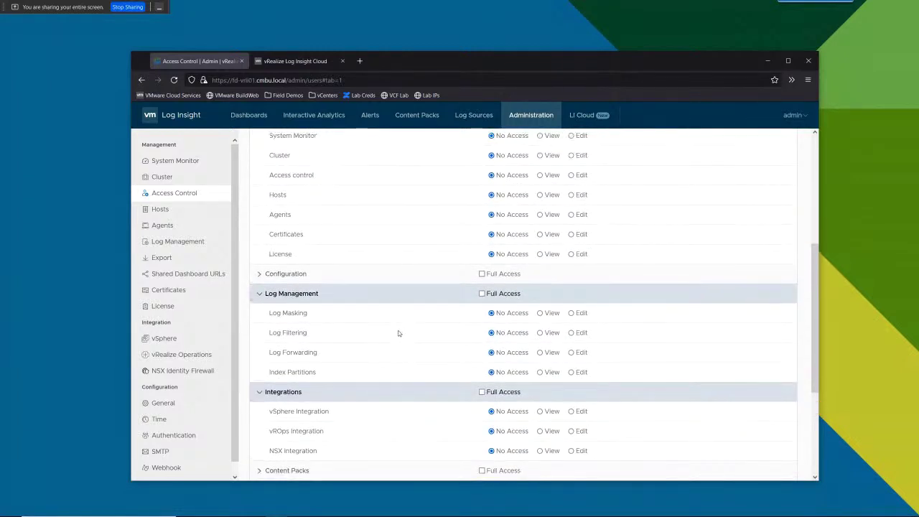
scroll(399, 332, "up", 1)
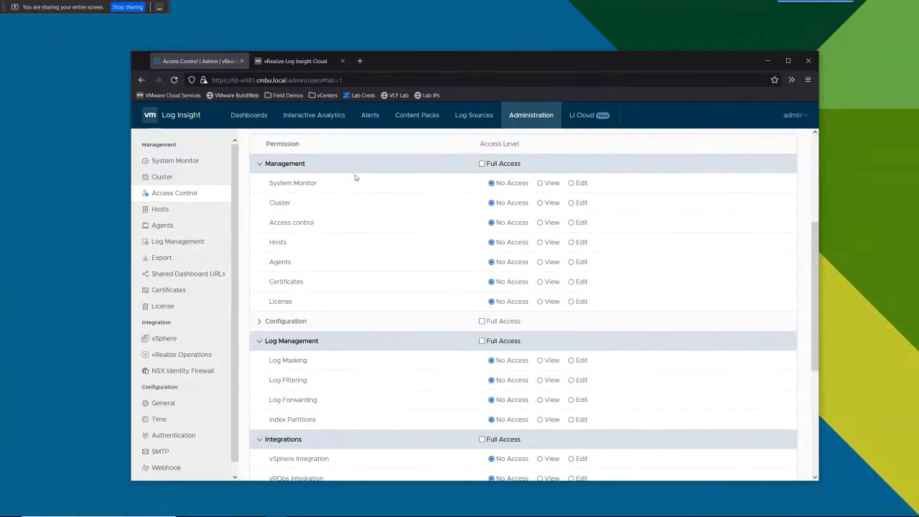
scroll(399, 271, "down", 1)
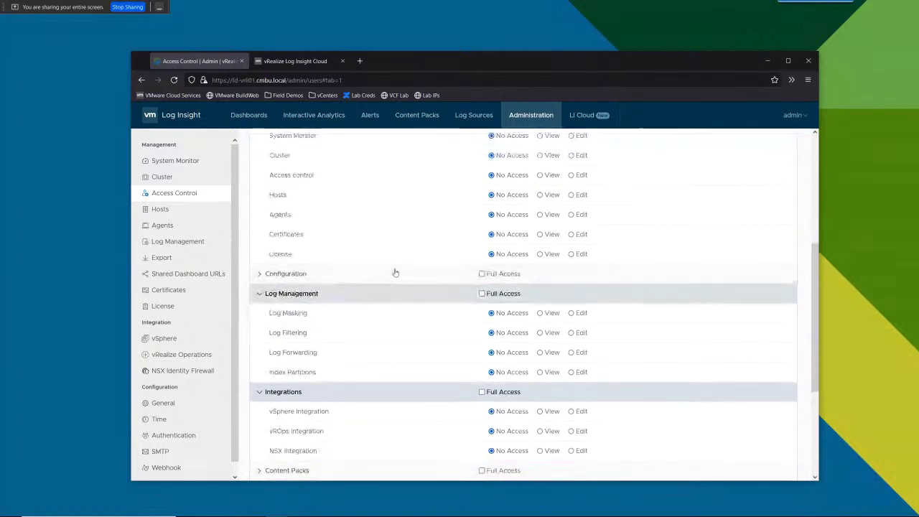
scroll(396, 273, "down", 3)
Give the new role View access to Alerts and Edit access to Content Packs.
left_click(460, 328)
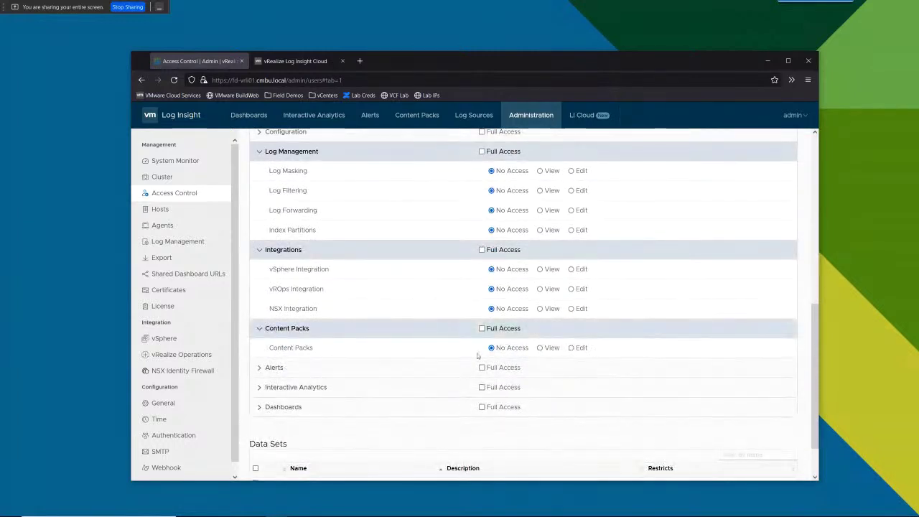
left_click(282, 367)
left_click(546, 387)
left_click(572, 348)
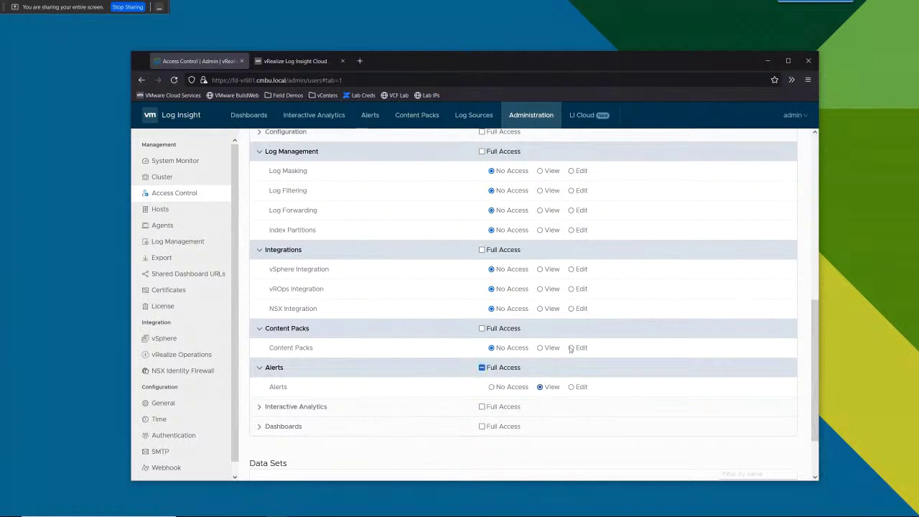
Expand the Interactive Analytics and Dashboards permissions of the new role to examine their access levels.
left_click(311, 407)
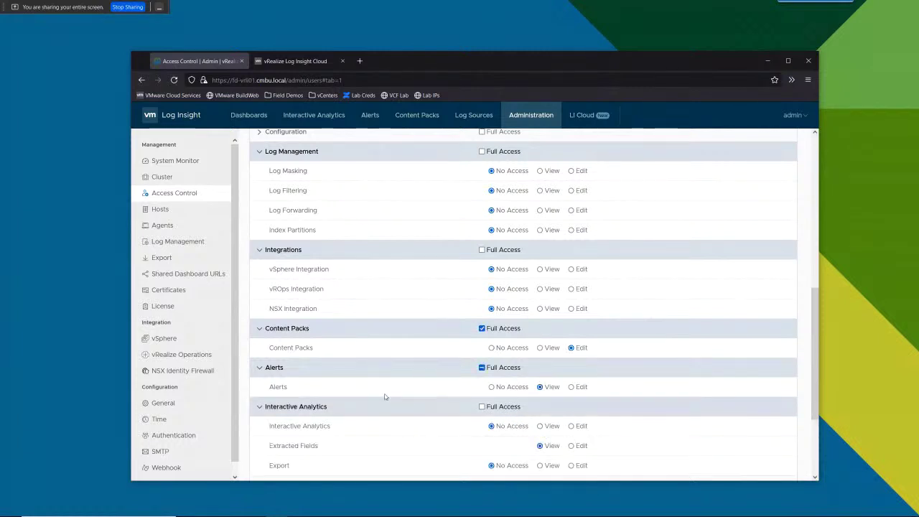
scroll(359, 398, "down", 2)
scroll(302, 408, "down", 1)
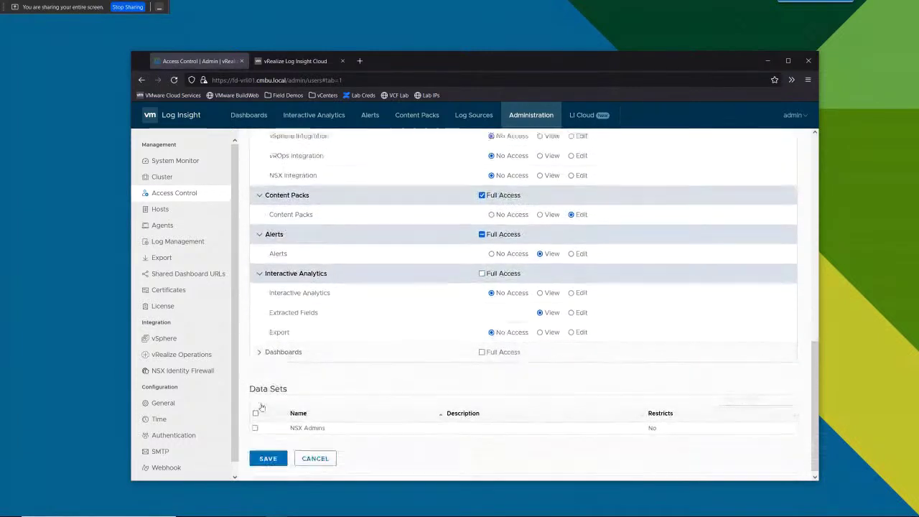
left_click(259, 352)
left_click(259, 351)
left_click(260, 353)
Name the new role SecOps and look over its permissions and available data sets.
scroll(438, 352, "up", 10)
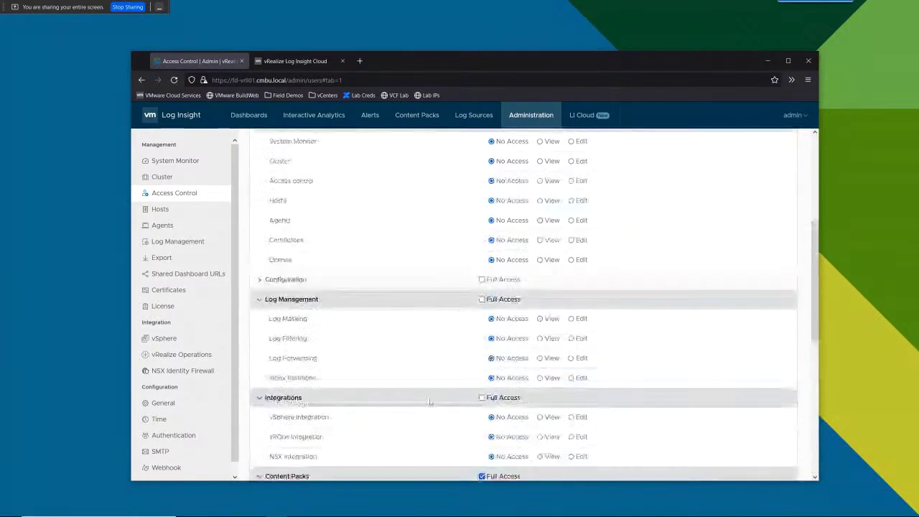
left_click(363, 251)
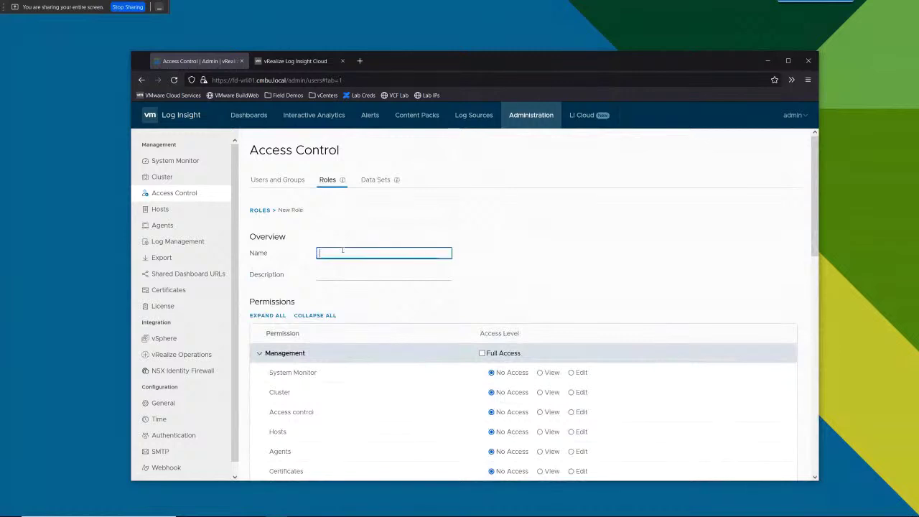
type("SecOps")
scroll(410, 285, "down", 10)
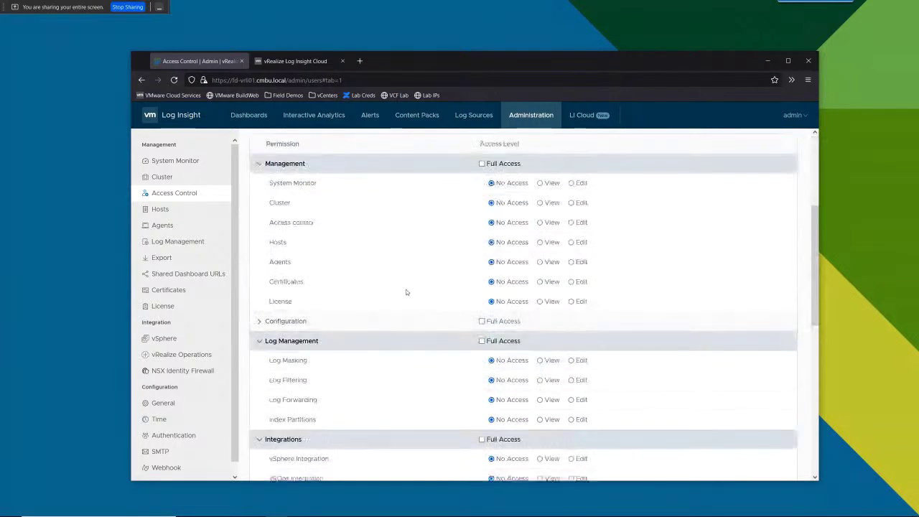
scroll(327, 446, "down", 2)
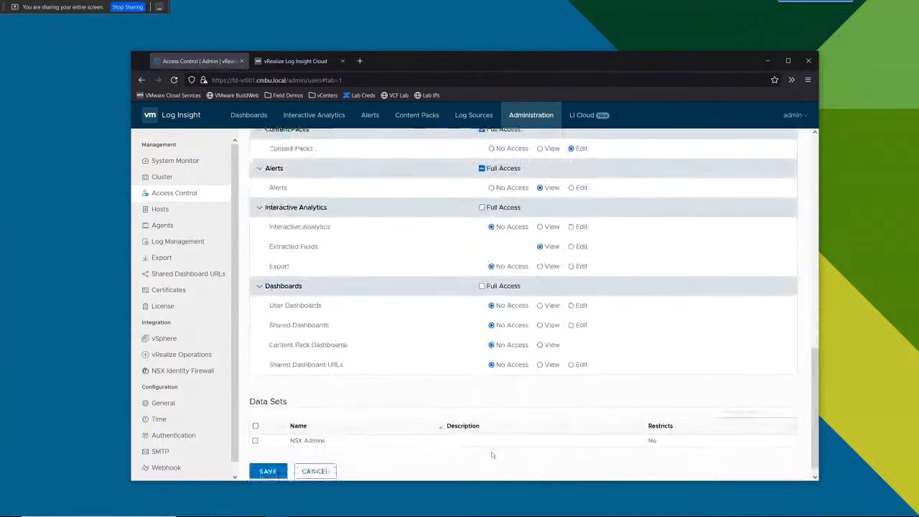
scroll(345, 421, "up", 12)
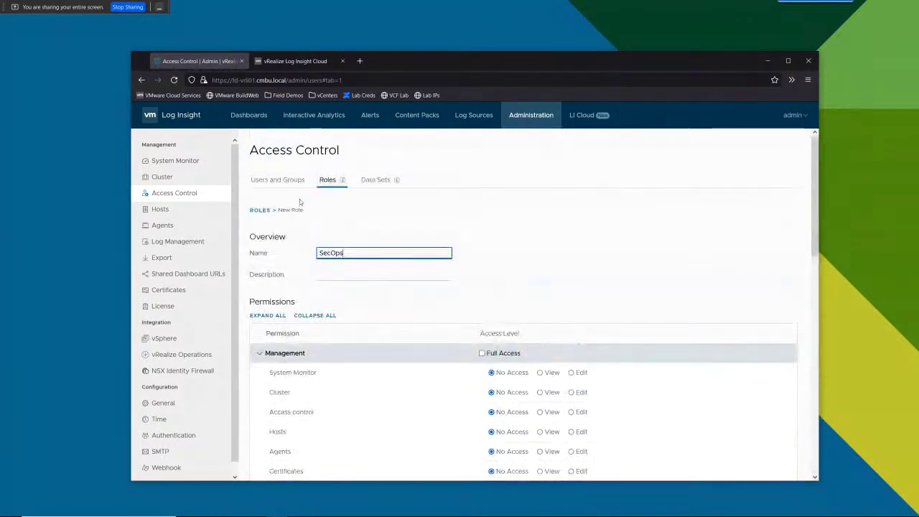
Check the users list, then return to the SecOps role form to review its permissions and data sets.
left_click(292, 180)
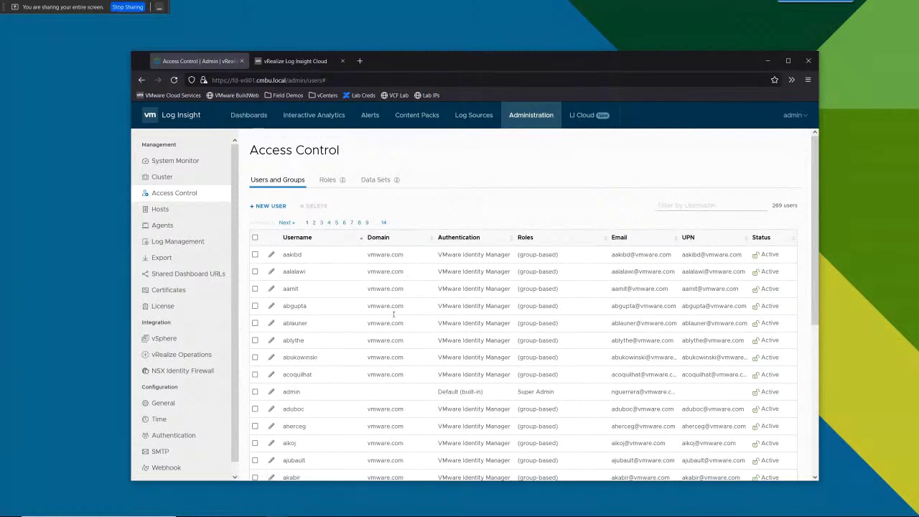
left_click(328, 180)
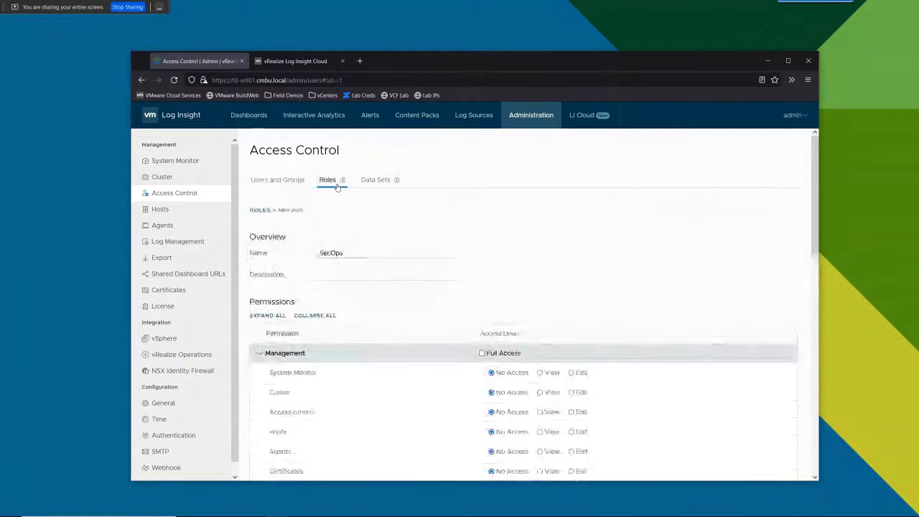
left_click(278, 179)
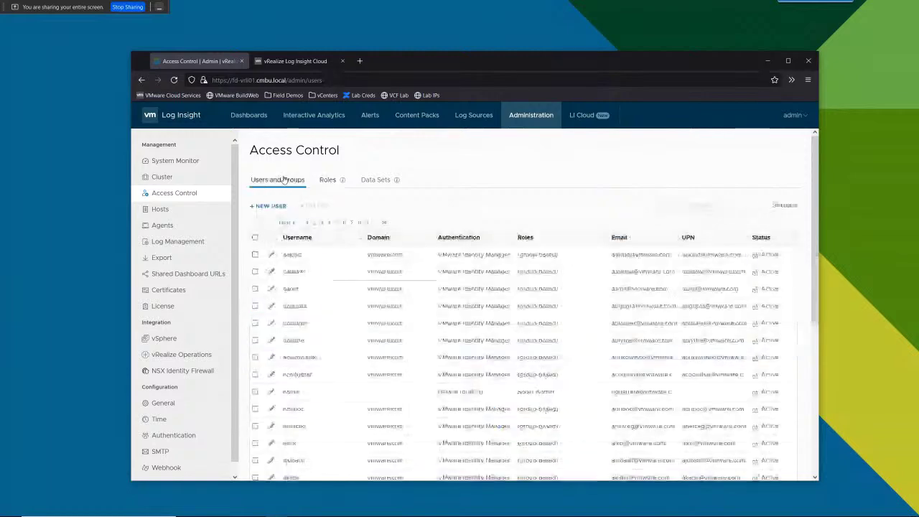
left_click(327, 180)
scroll(350, 335, "down", 2)
scroll(350, 336, "down", 10)
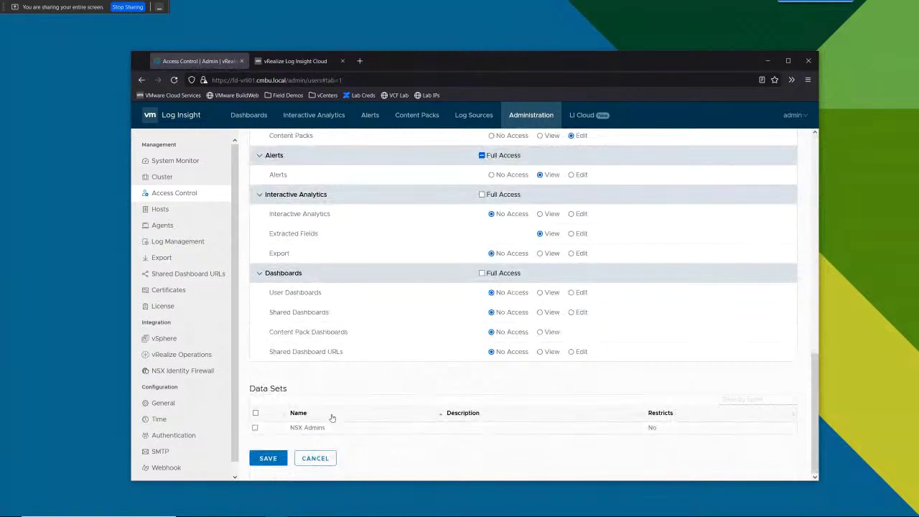
scroll(323, 415, "up", 12)
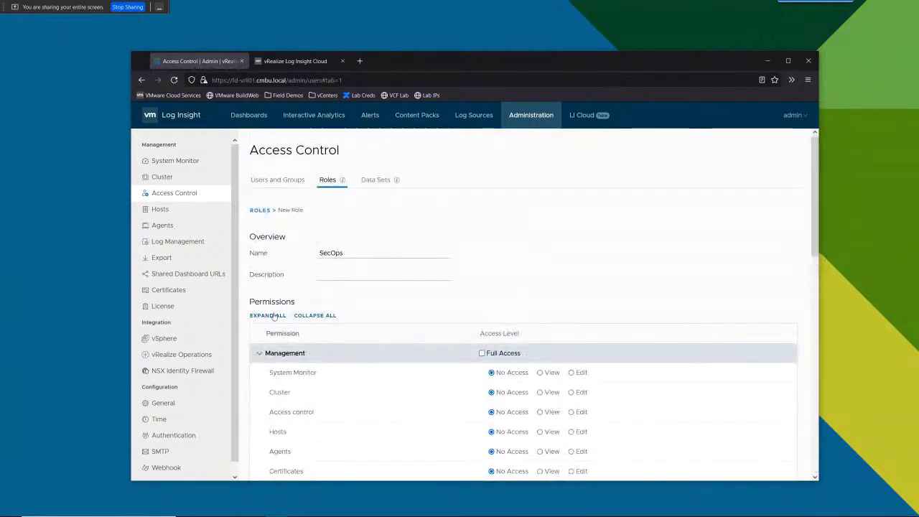
Examine the user accounts and directory groups along with their assigned roles.
left_click(273, 180)
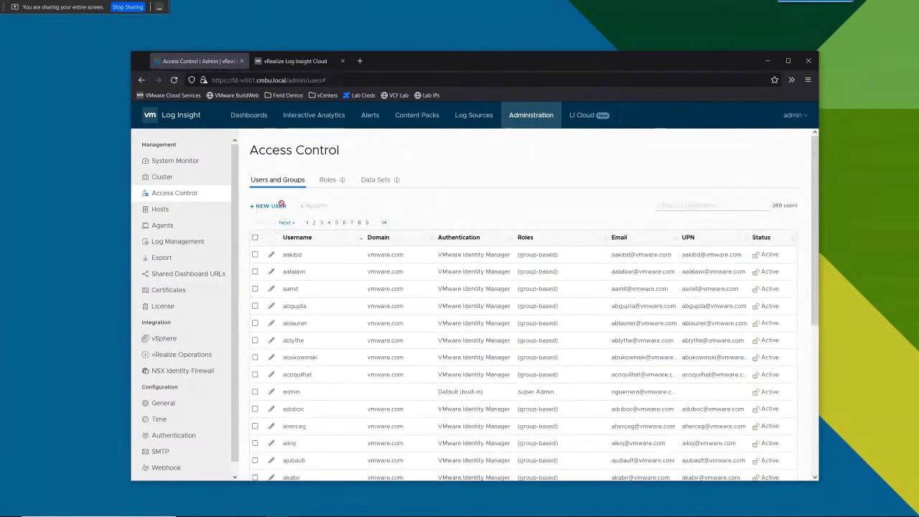
scroll(352, 294, "down", 5)
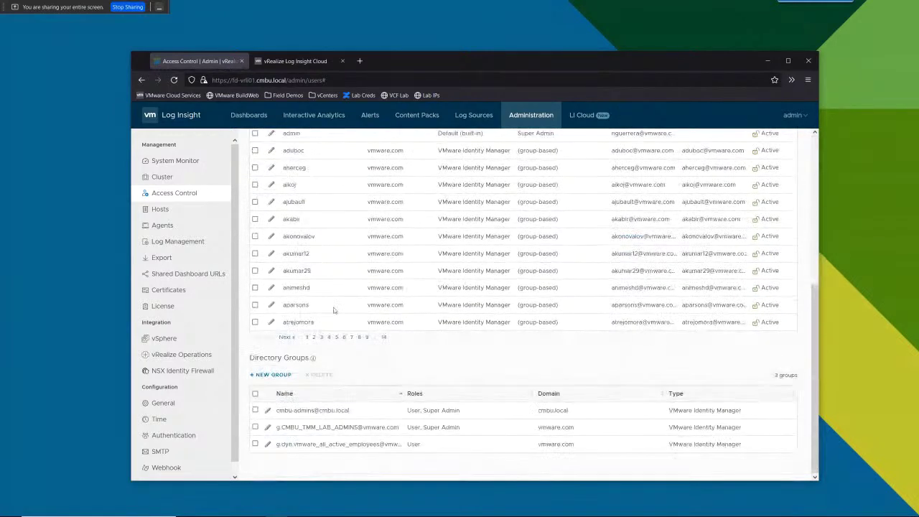
scroll(332, 311, "up", 6)
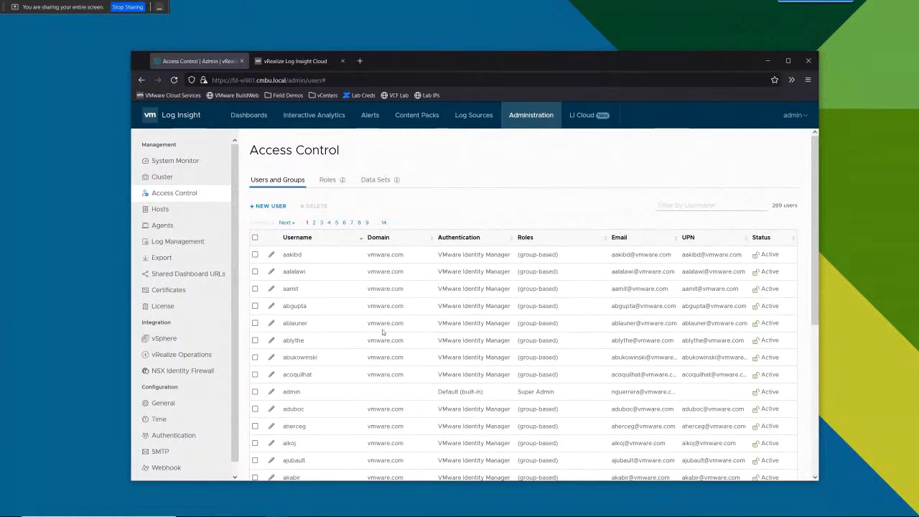
Open the alert definitions and briefly compare them with the vRealize Log Insight Cloud interface.
left_click(367, 116)
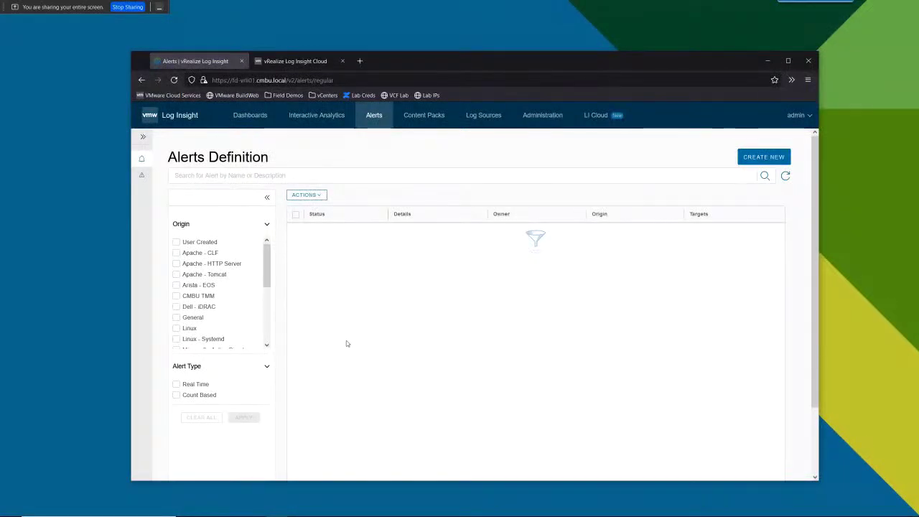
left_click(295, 61)
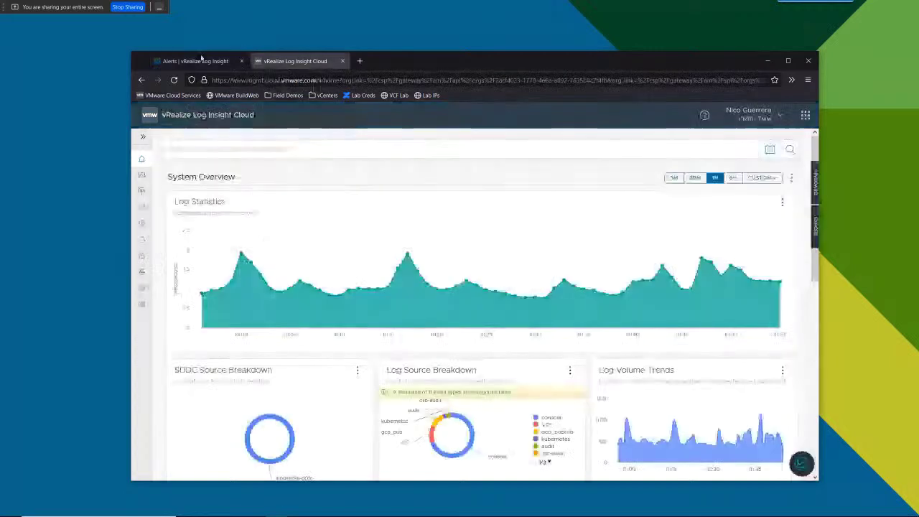
left_click(196, 61)
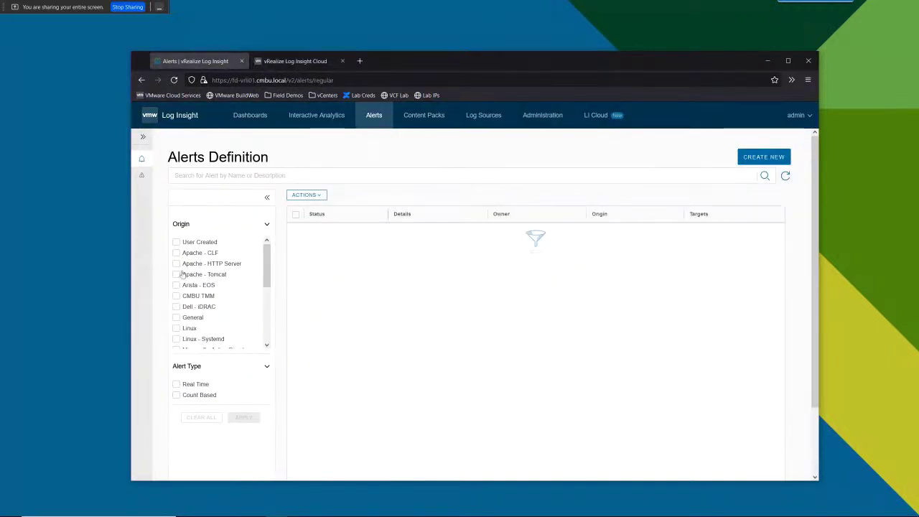
Filter the alert definitions by origins User Created, Apache - CLF, Apache - HTTP Server, Microsoft - IIS and Microsoft - Windows, and check the available actions.
left_click(180, 243)
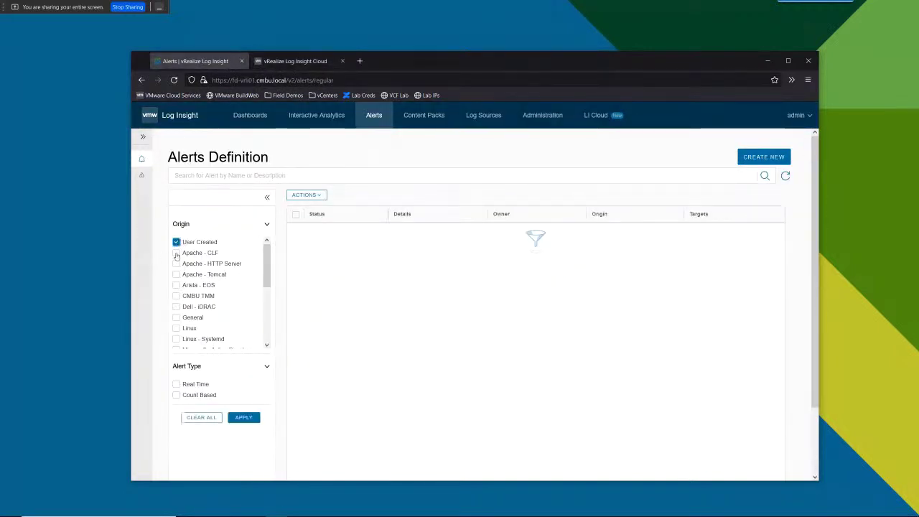
left_click(176, 253)
left_click(177, 264)
scroll(194, 304, "down", 5)
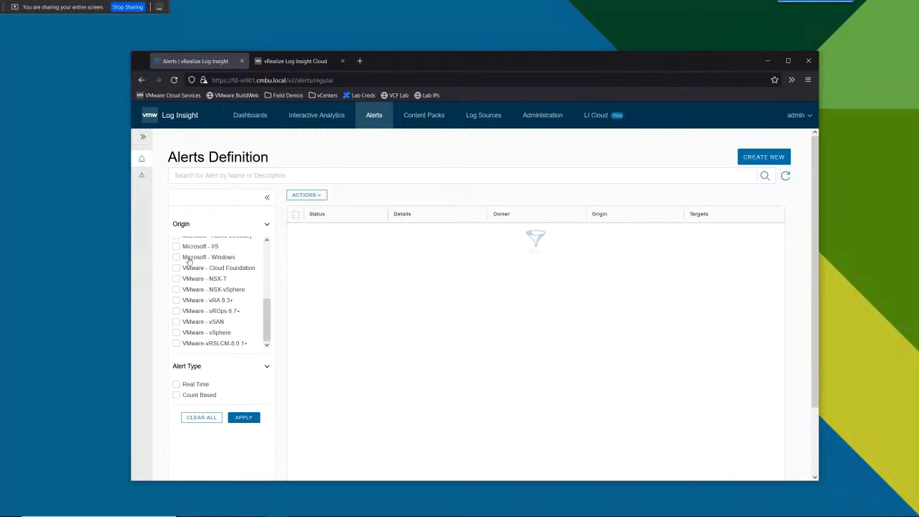
left_click(176, 246)
left_click(176, 257)
left_click(244, 417)
left_click(305, 194)
left_click(306, 195)
scroll(215, 302, "up", 3)
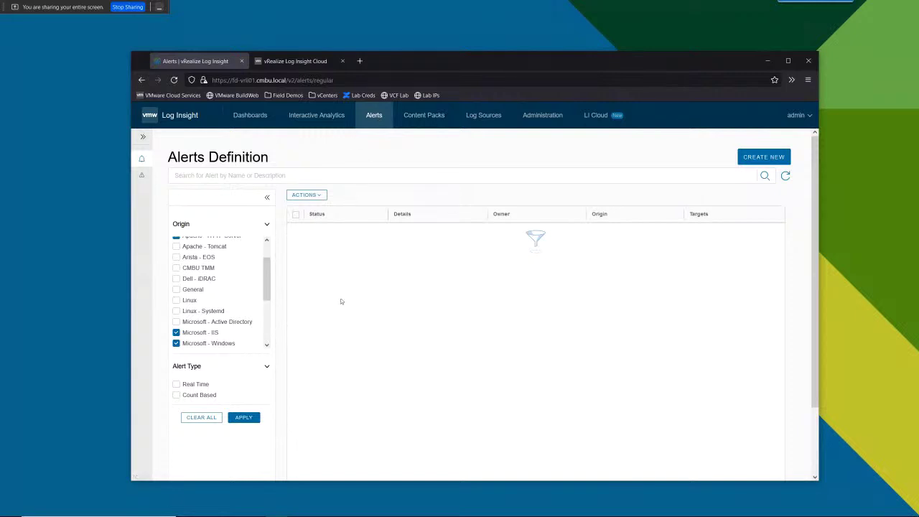
Open the system alerts and review the full list of built-in alerts with their descriptions and frequencies.
left_click(142, 176)
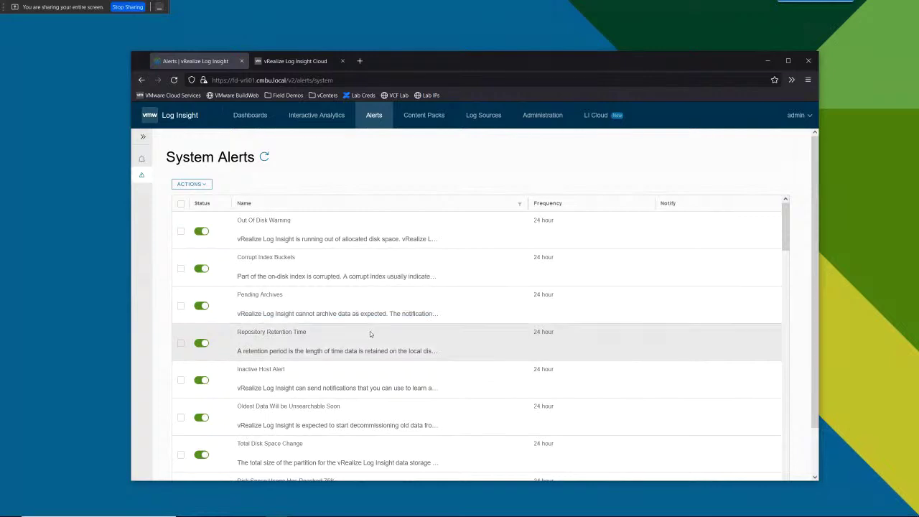
scroll(370, 334, "down", 5)
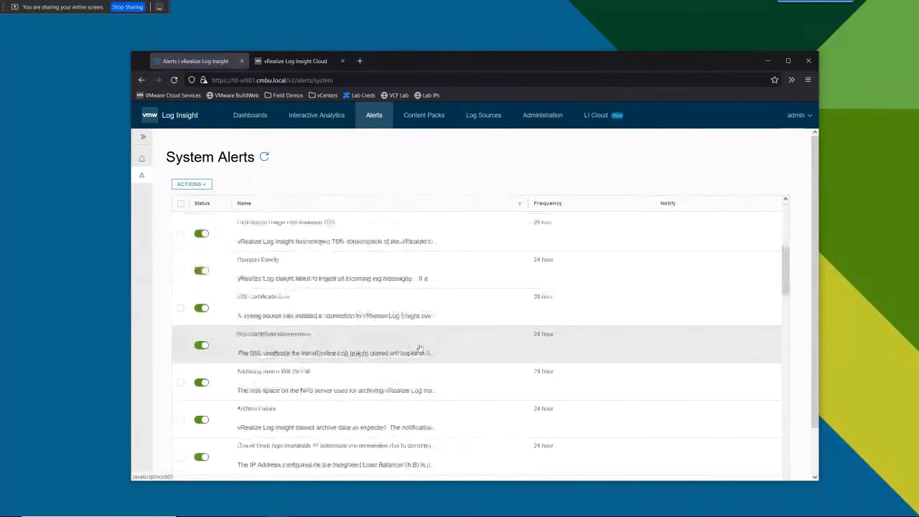
scroll(420, 168, "down", 1)
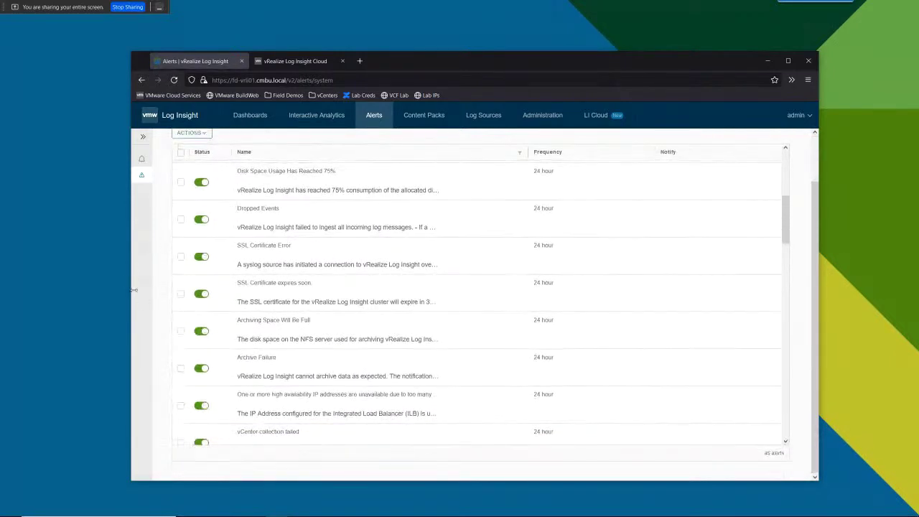
scroll(215, 349, "down", 5)
scroll(218, 348, "down", 10)
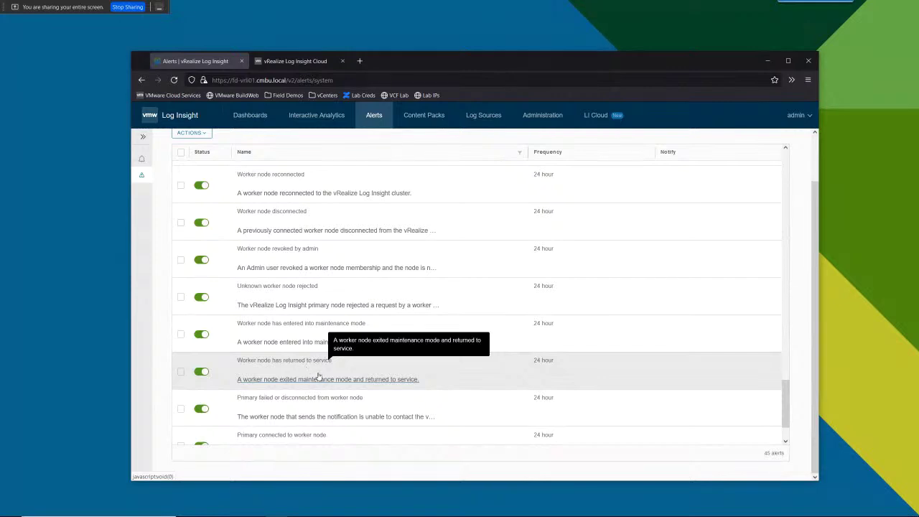
scroll(319, 376, "up", 10)
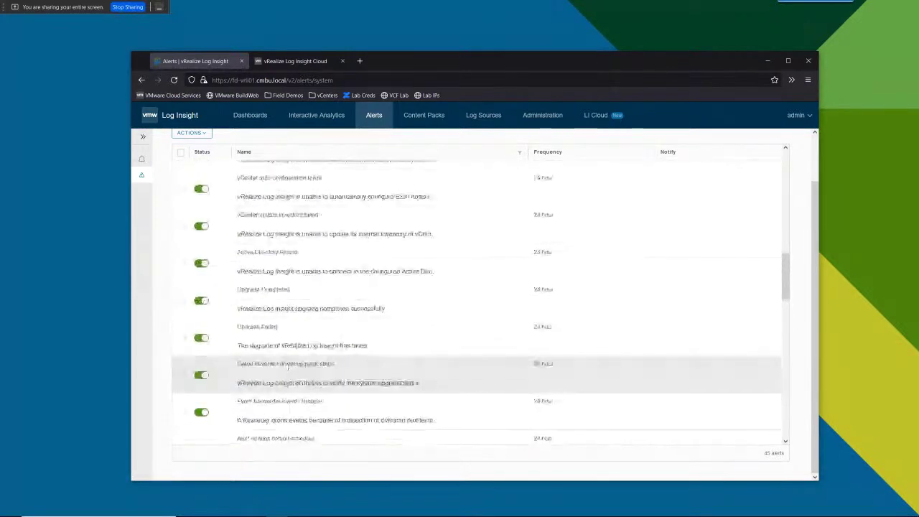
scroll(286, 369, "up", 5)
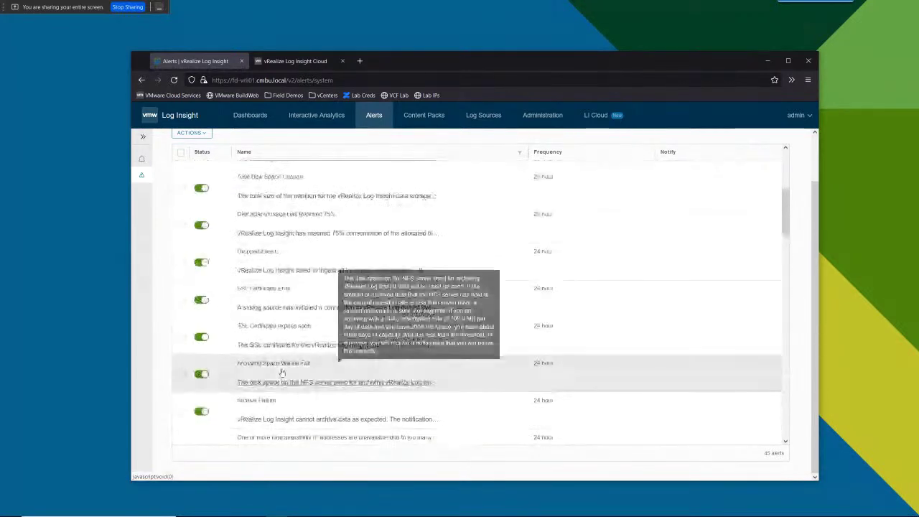
scroll(284, 373, "up", 3)
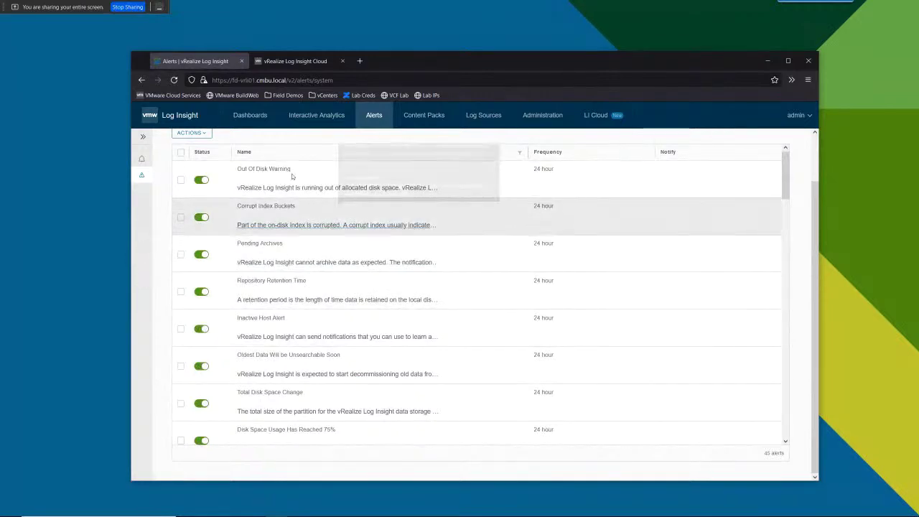
scroll(252, 382, "down", 3)
scroll(253, 382, "down", 10)
scroll(273, 366, "down", 10)
Return to the alert definitions, look through the origin filters and select VMware - NSX-T.
key("alt+Left")
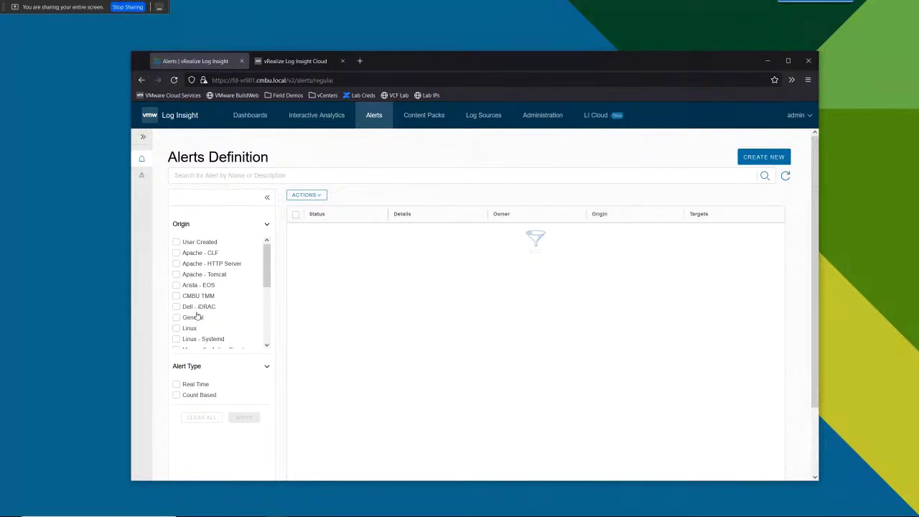
scroll(194, 316, "down", 5)
scroll(188, 330, "down", 2)
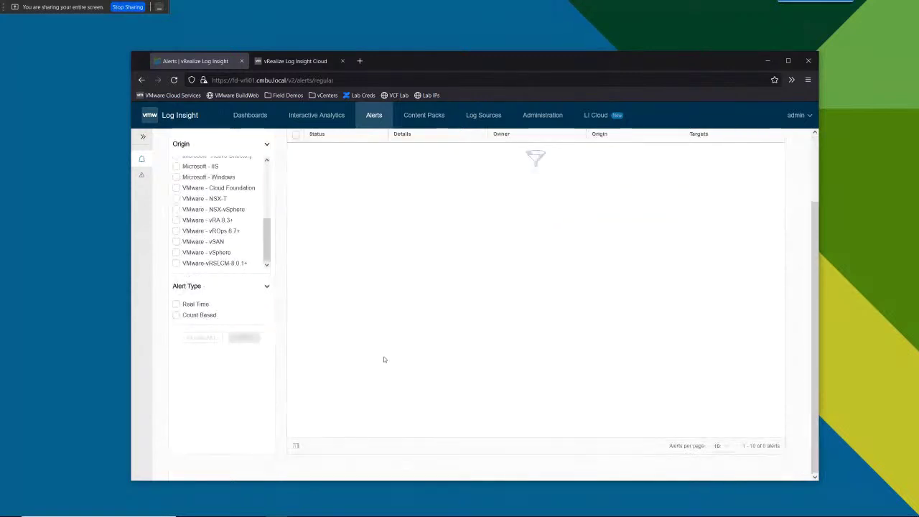
scroll(384, 359, "up", 2)
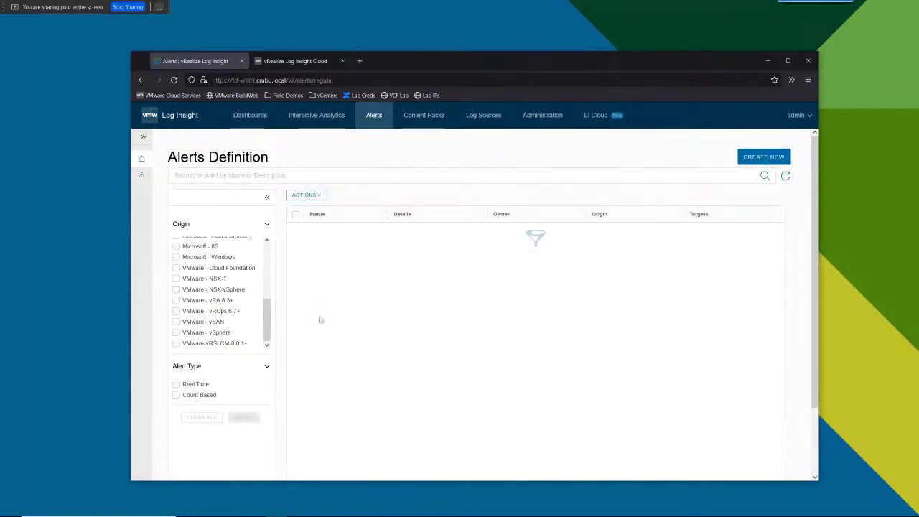
left_click(176, 278)
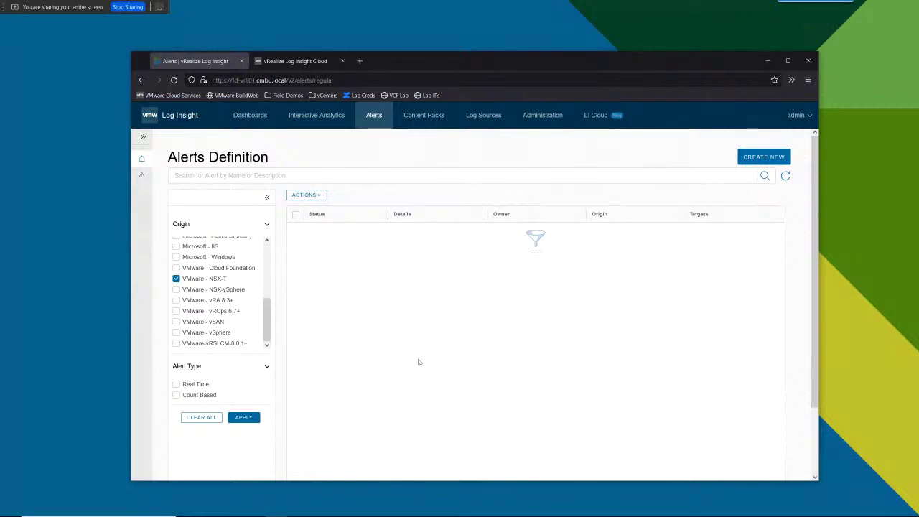
Open the cluster administration page and inspect the edit and new virtual IP forms of the integrated load balancer without saving.
left_click(556, 121)
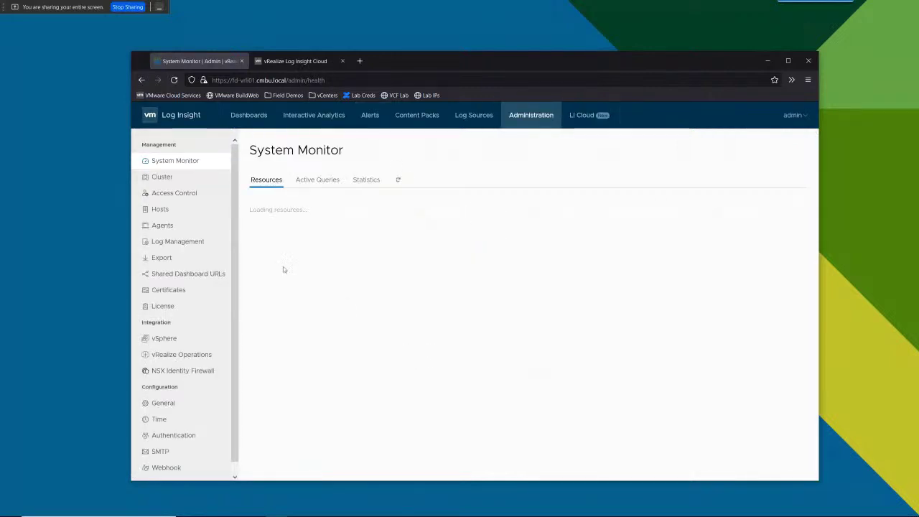
left_click(165, 179)
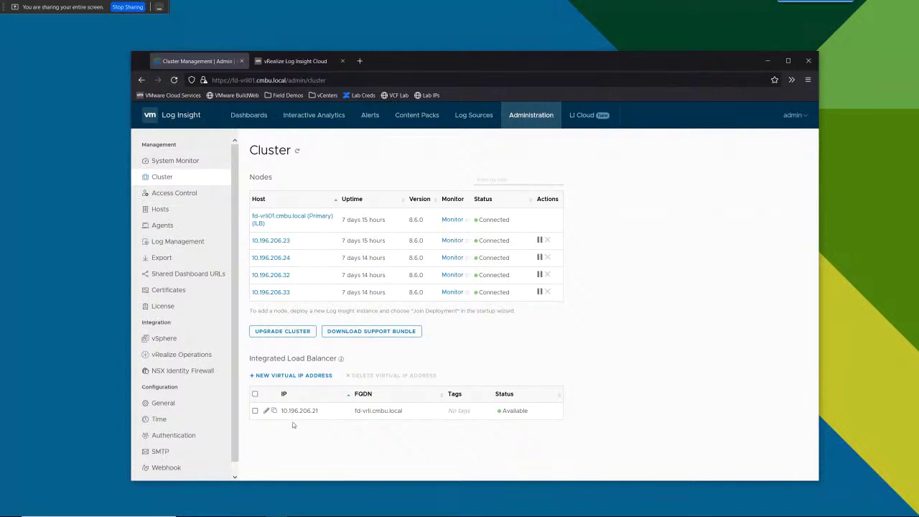
left_click(266, 411)
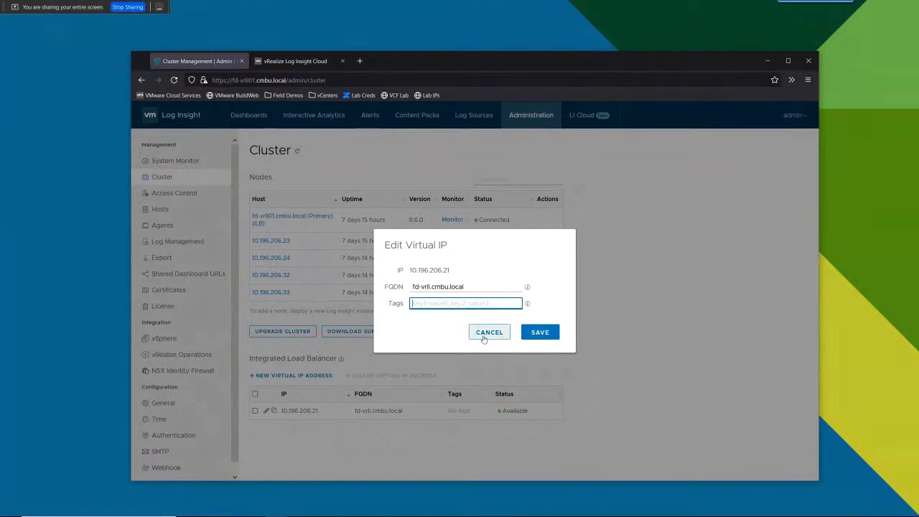
left_click(489, 331)
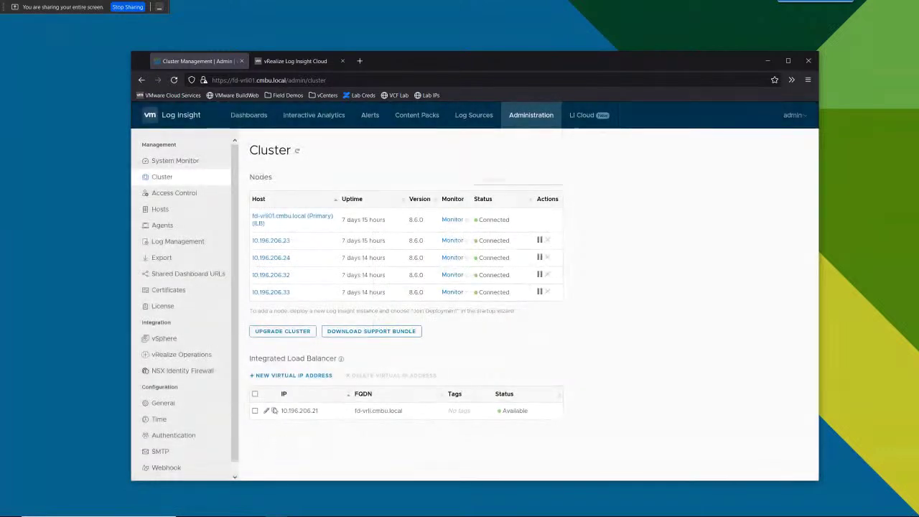
left_click(275, 412)
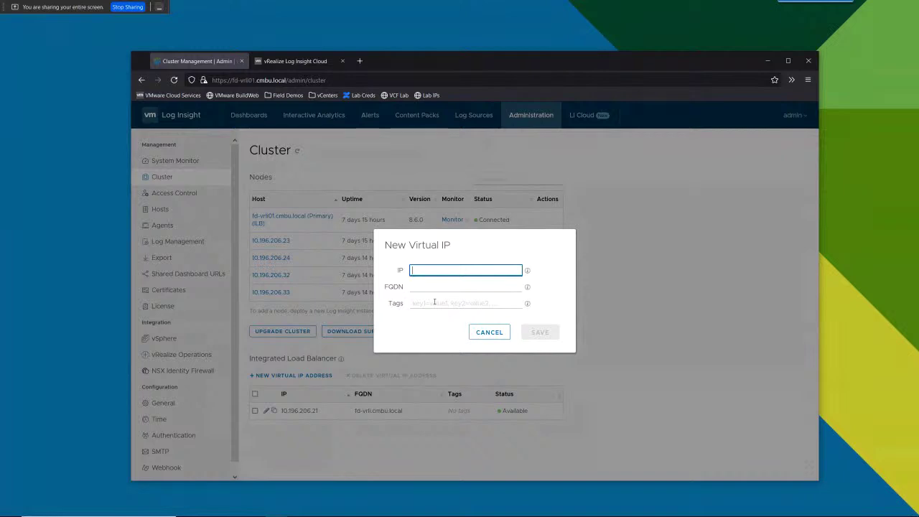
left_click(482, 335)
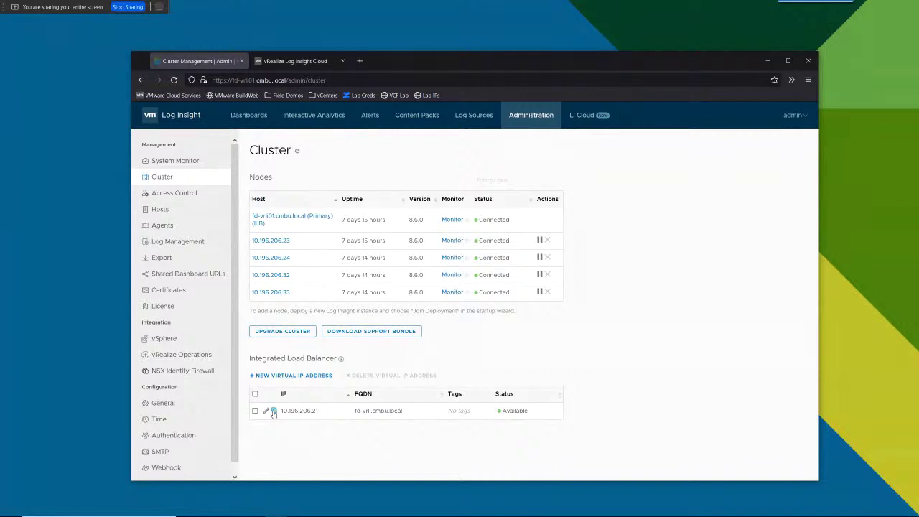
View the log management page, then switch to vRealize Log Insight Cloud and examine its indexed and non-indexed log partitions.
left_click(172, 247)
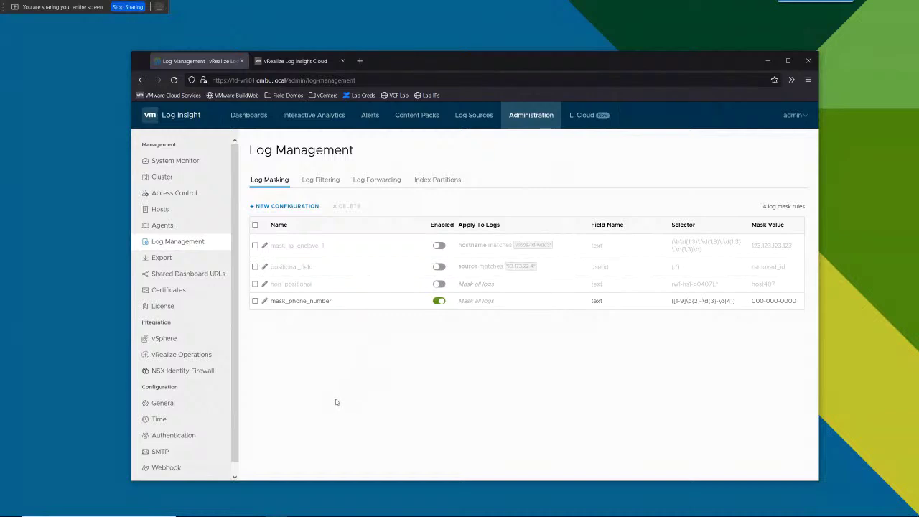
left_click(291, 61)
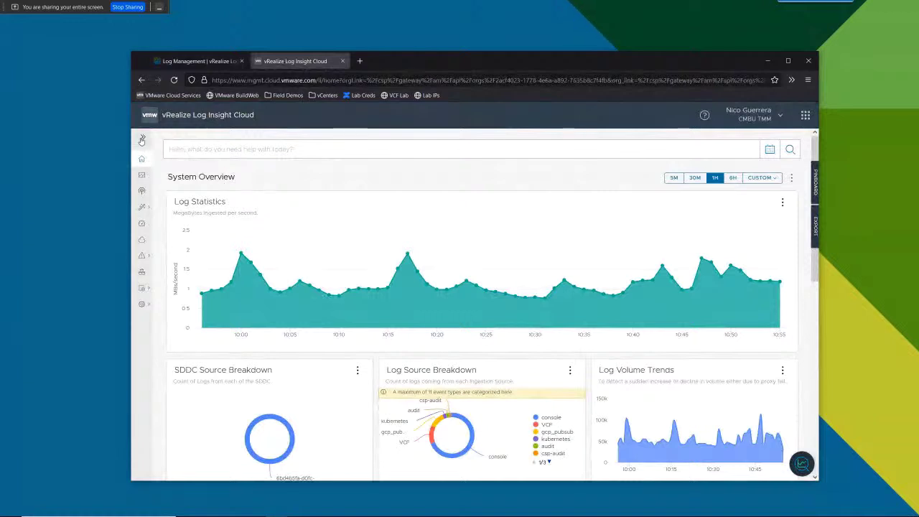
left_click(142, 139)
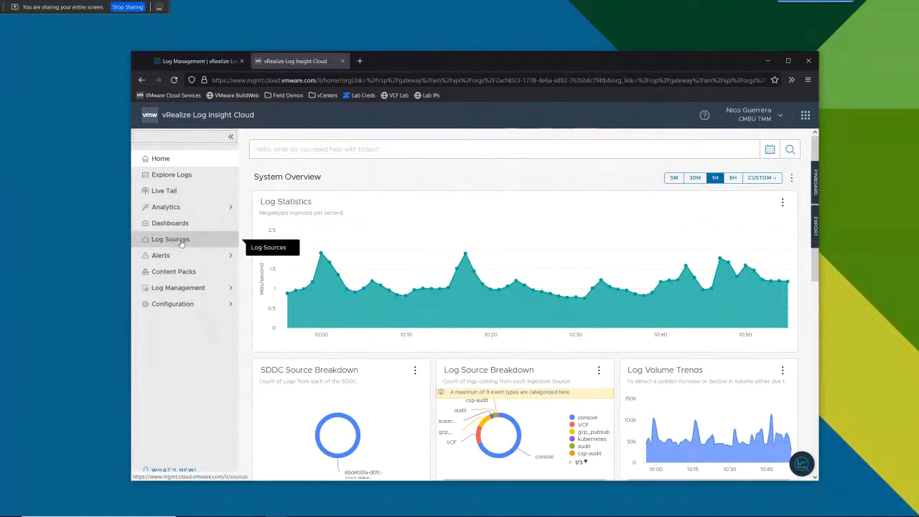
left_click(185, 289)
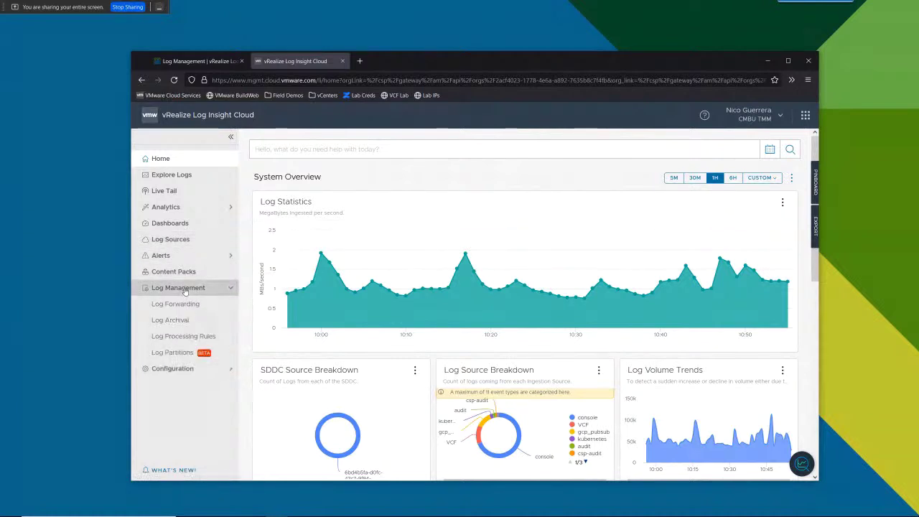
left_click(173, 354)
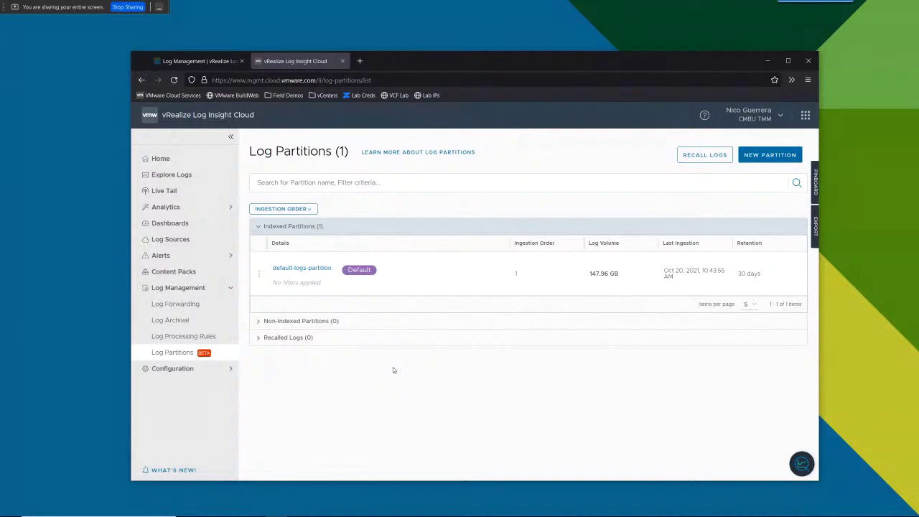
left_click(259, 321)
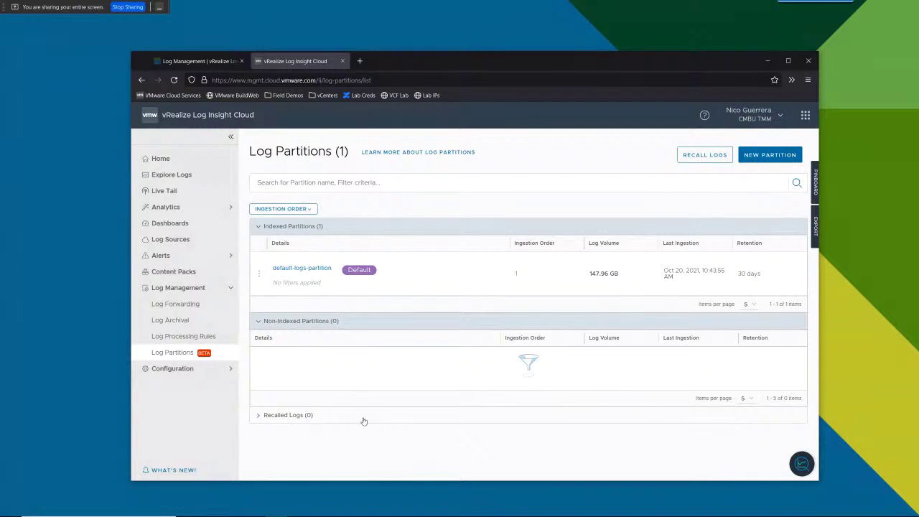
Browse the available log sources, examining the agent, application, AWS, Azure and GCP integrations.
left_click(165, 241)
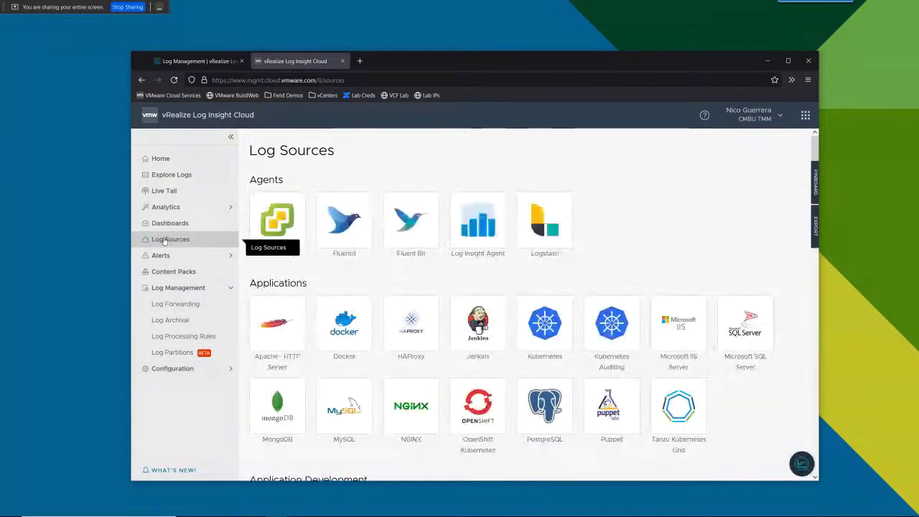
scroll(367, 343, "down", 4)
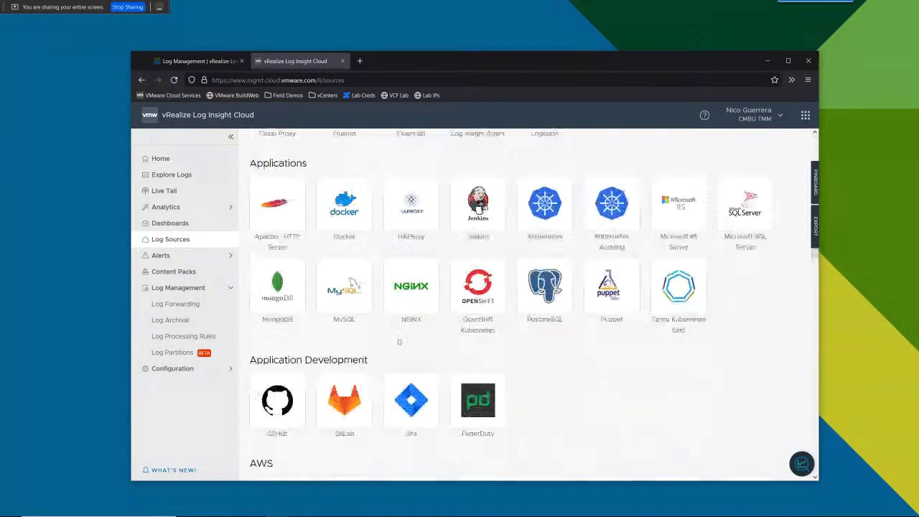
scroll(398, 347, "down", 2)
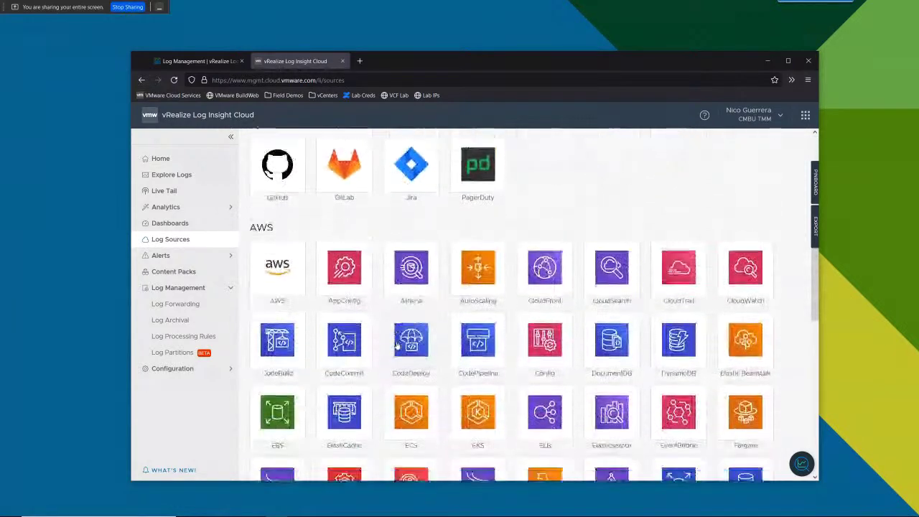
scroll(380, 346, "down", 2)
scroll(378, 334, "up", 3)
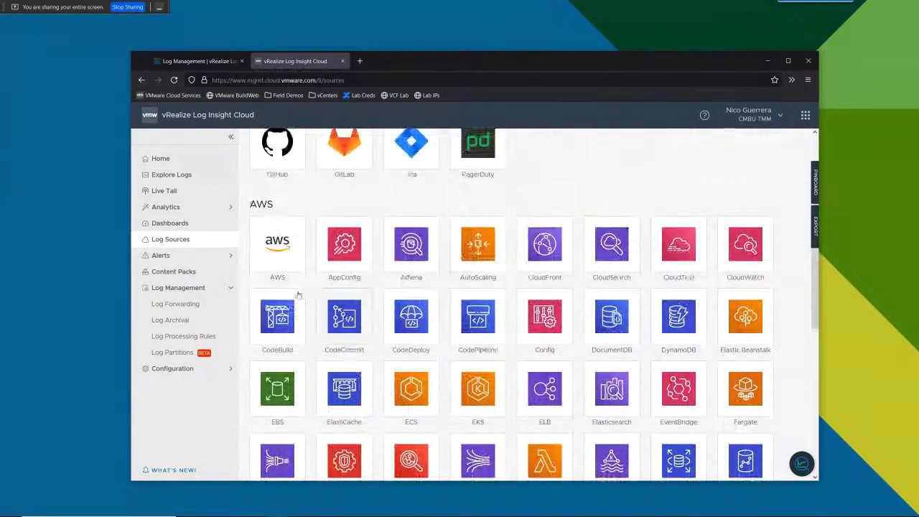
scroll(297, 293, "down", 3)
scroll(294, 278, "down", 4)
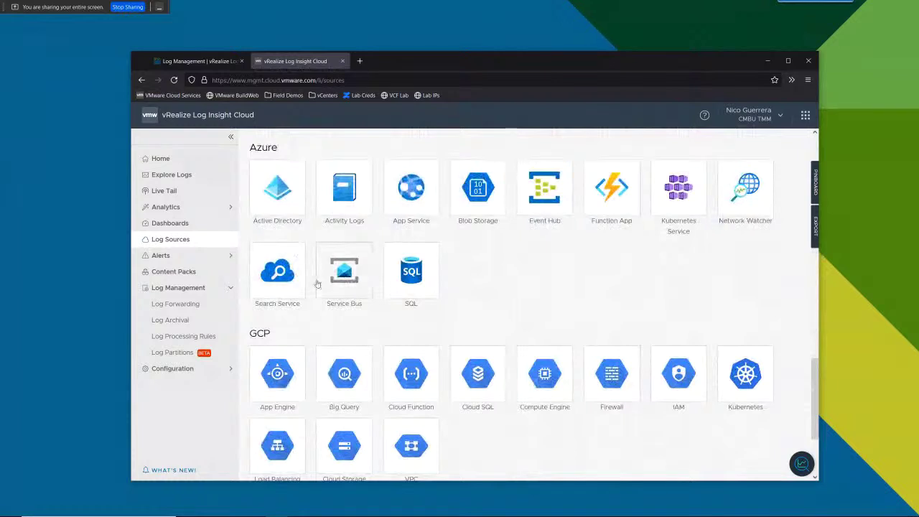
scroll(309, 273, "down", 1)
scroll(312, 277, "up", 3)
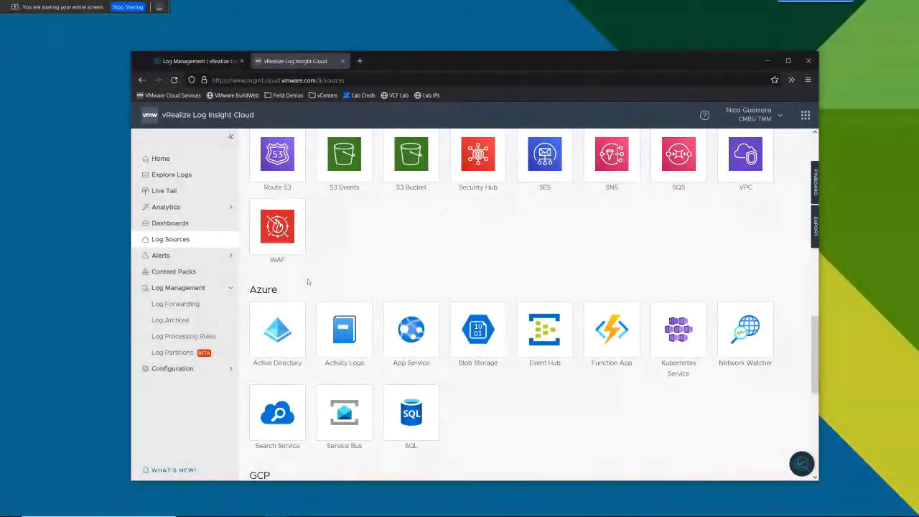
scroll(352, 286, "up", 4)
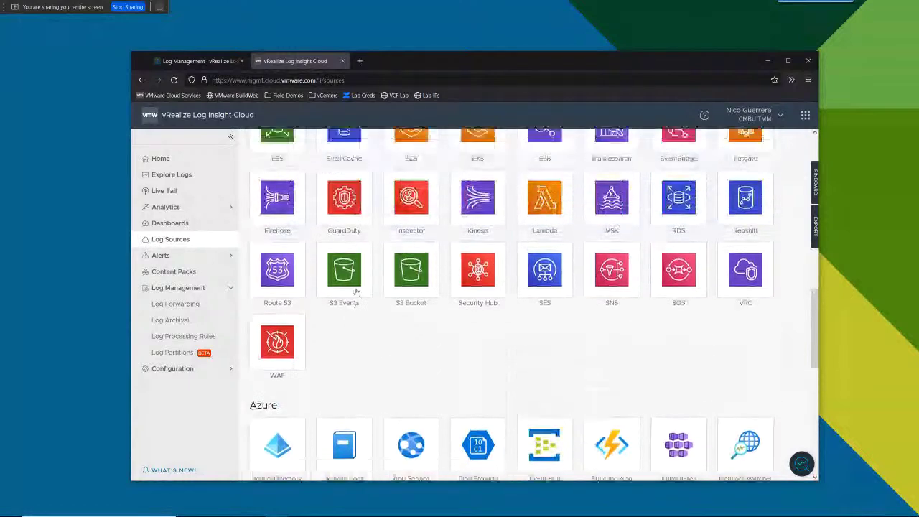
scroll(355, 292, "up", 2)
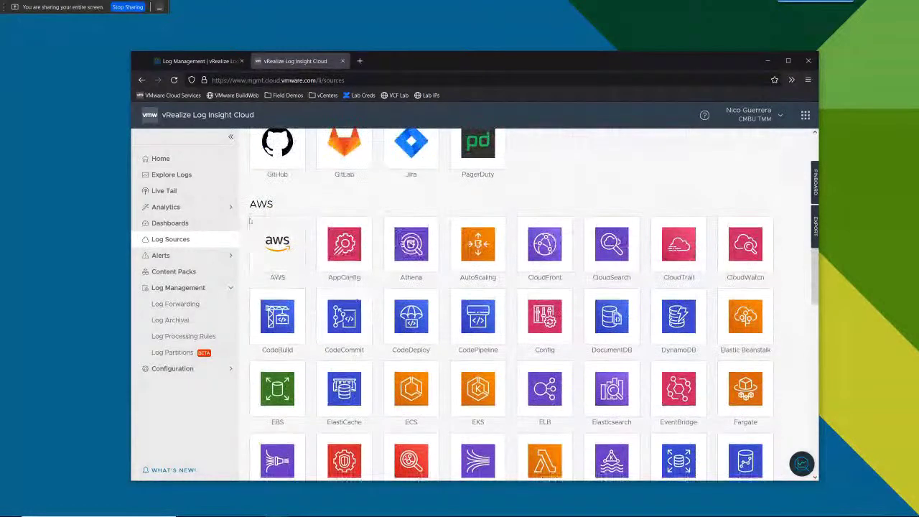
scroll(301, 290, "down", 5)
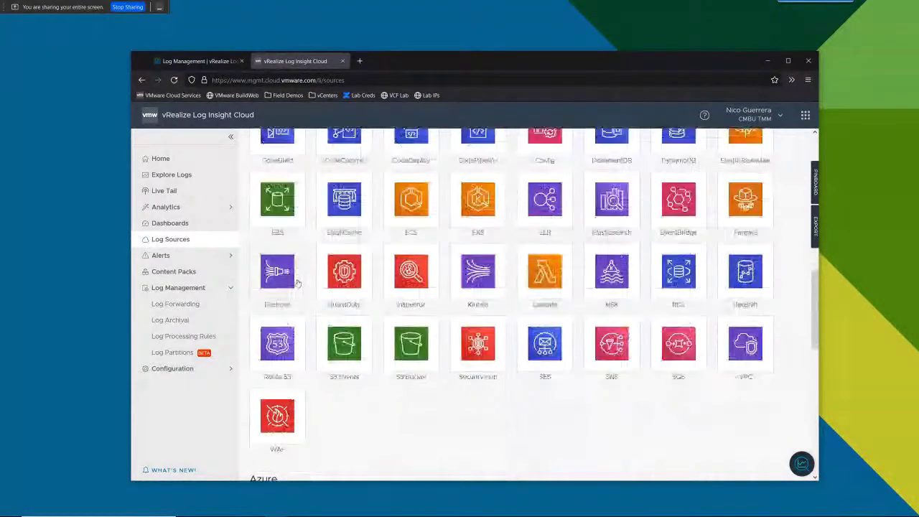
Look through the log source catalogue again, comparing the application, application development, AWS, Azure and GCP sections.
scroll(323, 357, "down", 3)
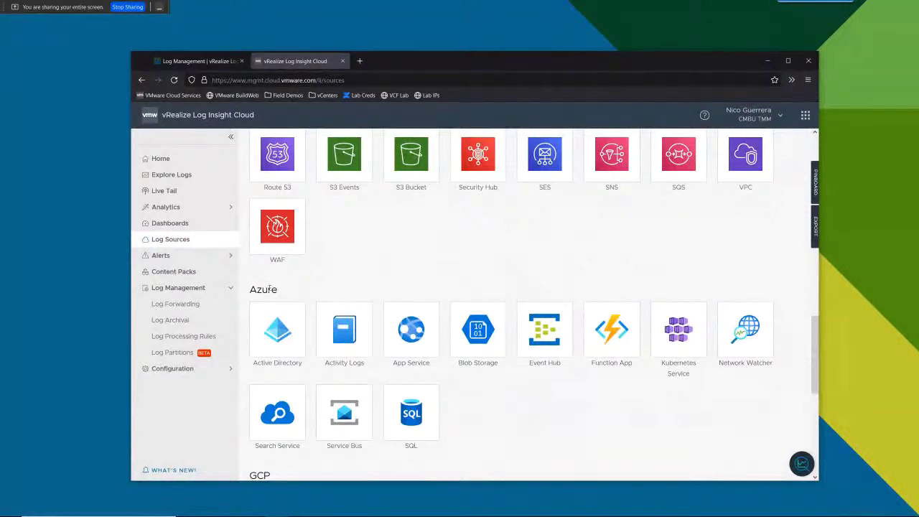
scroll(300, 299, "up", 5)
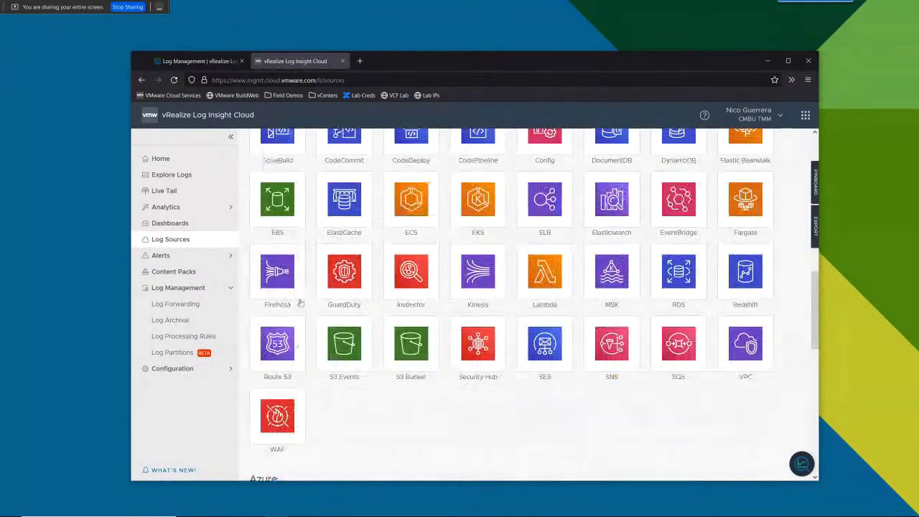
scroll(301, 302, "up", 3)
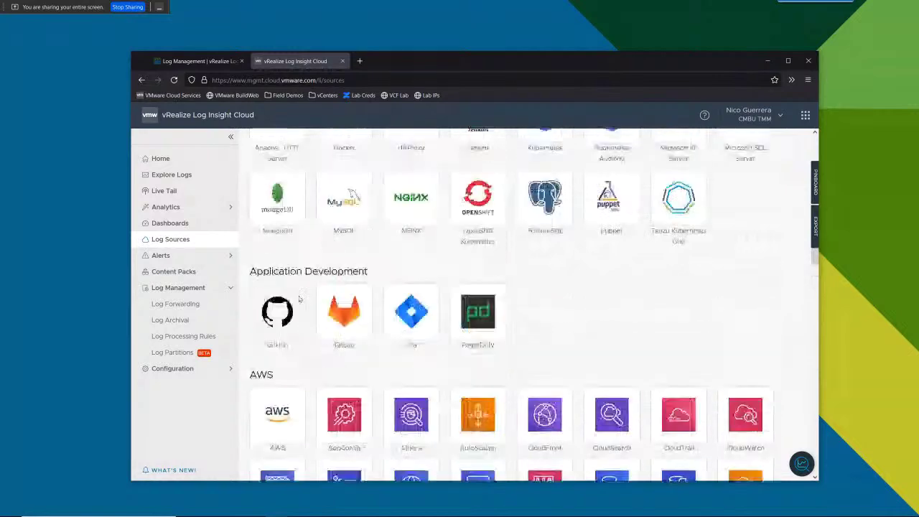
scroll(298, 300, "down", 8)
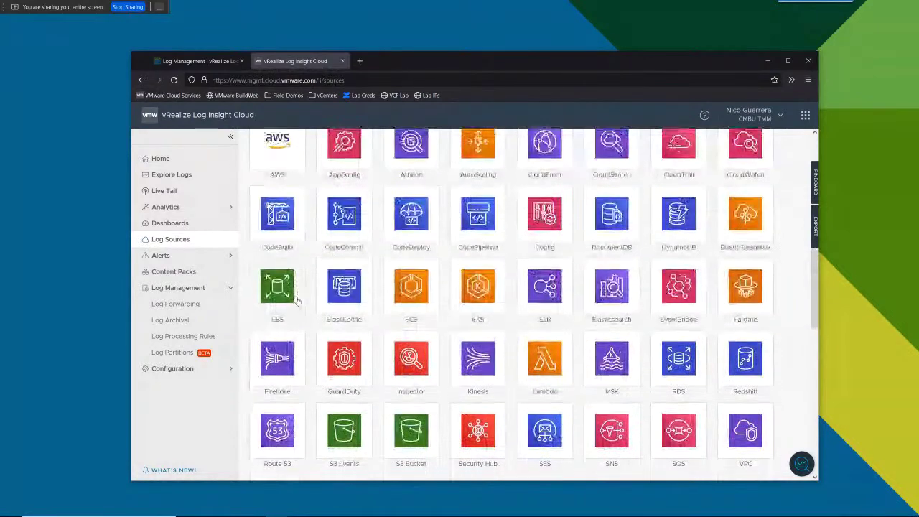
scroll(297, 304, "down", 5)
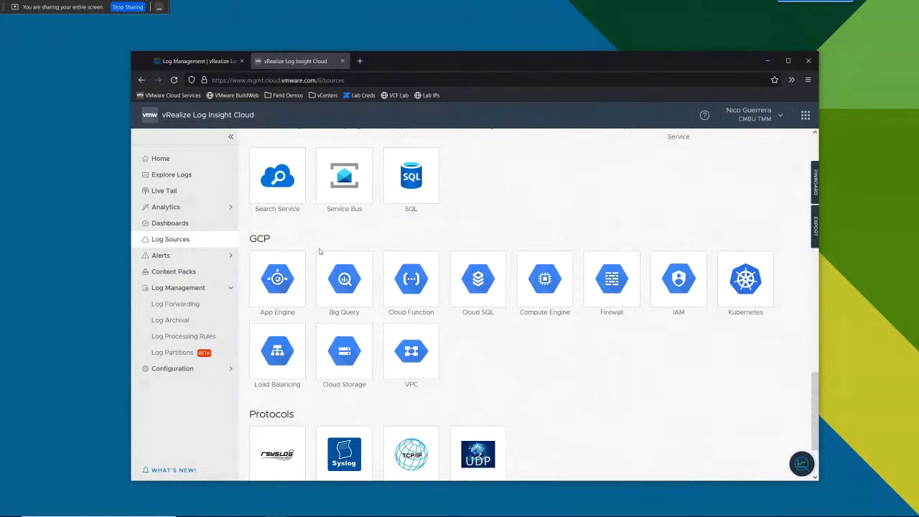
scroll(452, 370, "up", 1)
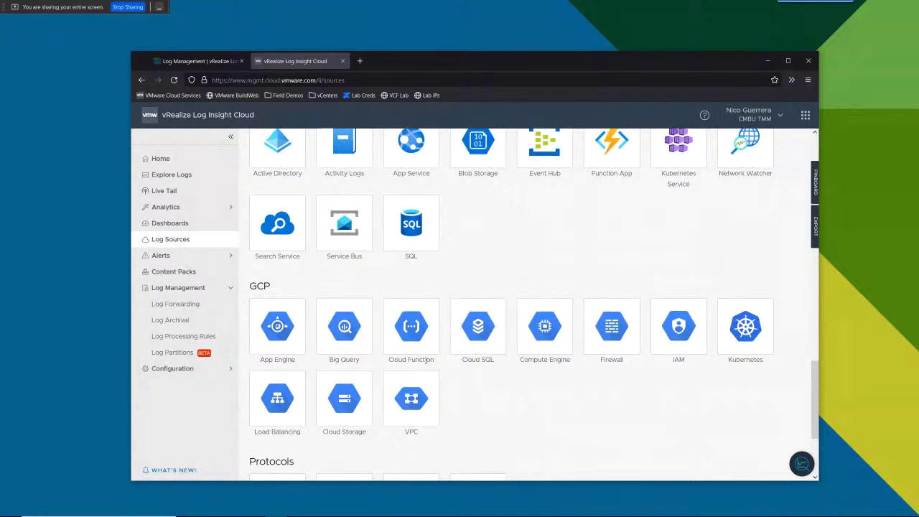
scroll(426, 360, "up", 4)
scroll(426, 361, "up", 10)
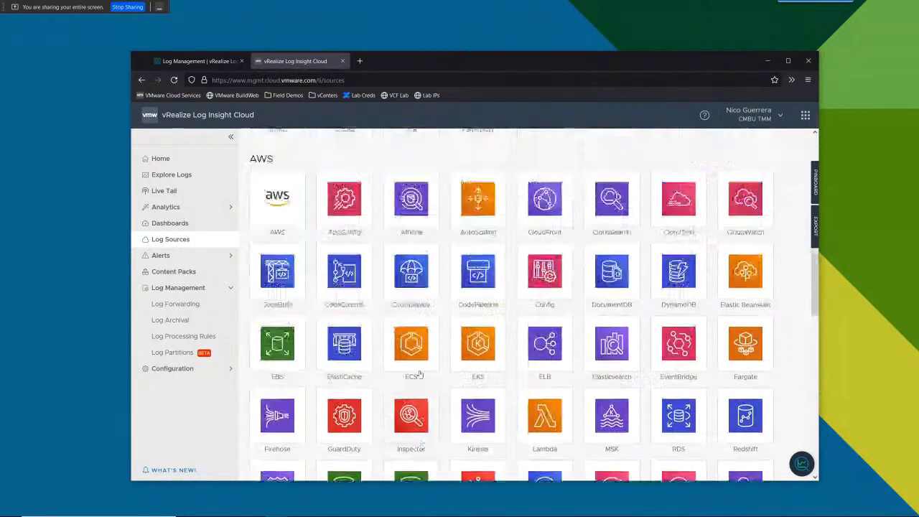
scroll(420, 379, "up", 3)
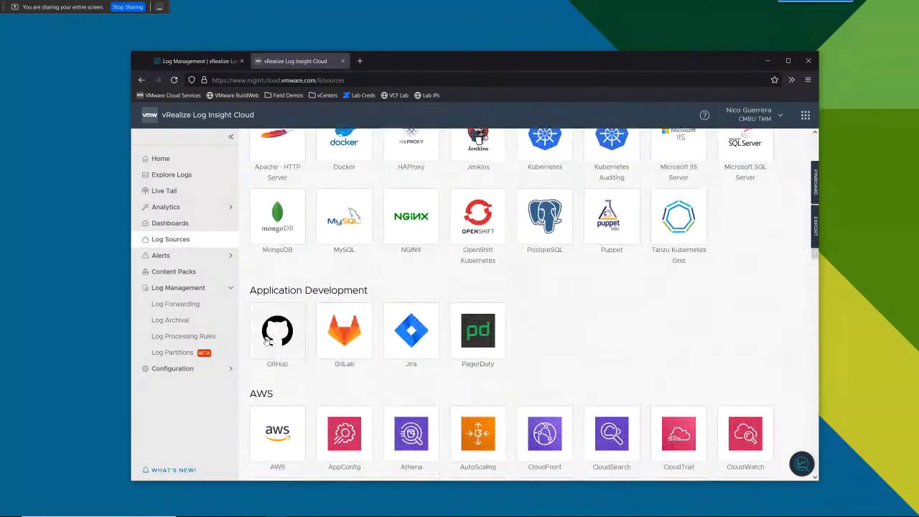
scroll(365, 346, "down", 3)
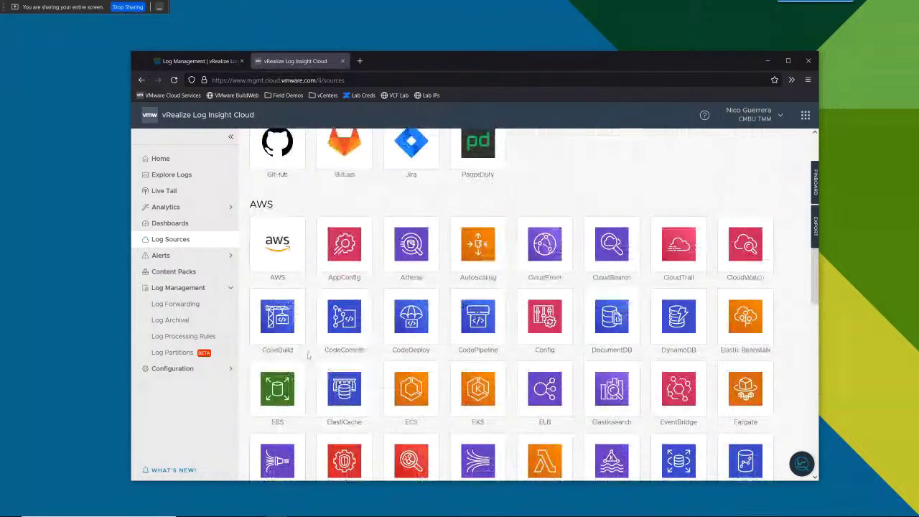
scroll(345, 345, "down", 8)
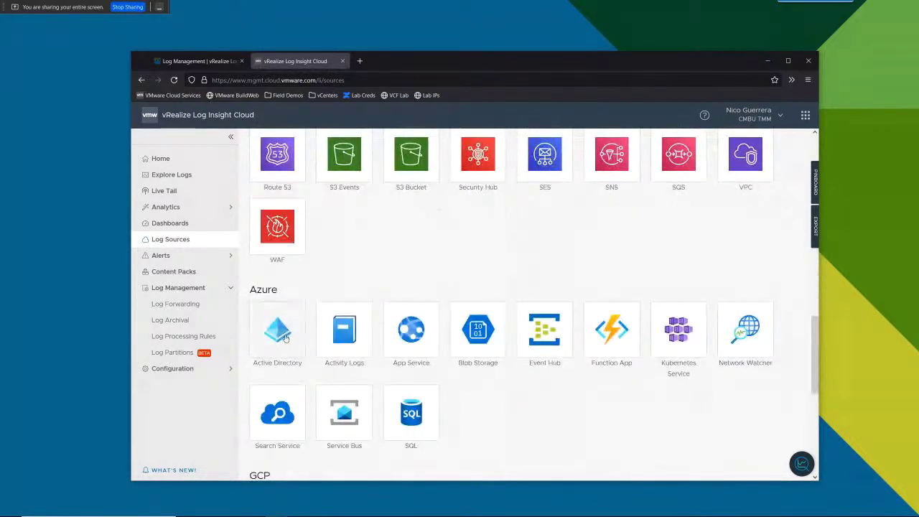
scroll(287, 337, "down", 2)
scroll(287, 351, "up", 12)
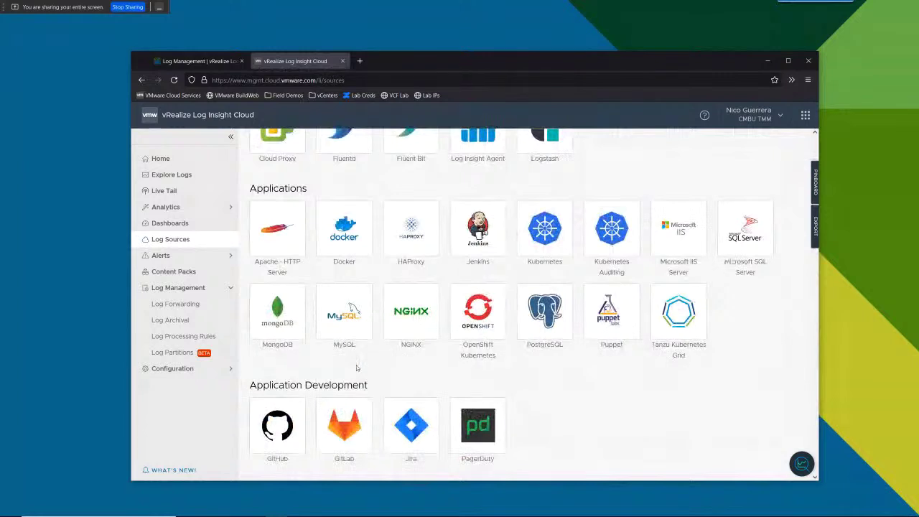
scroll(356, 367, "down", 3)
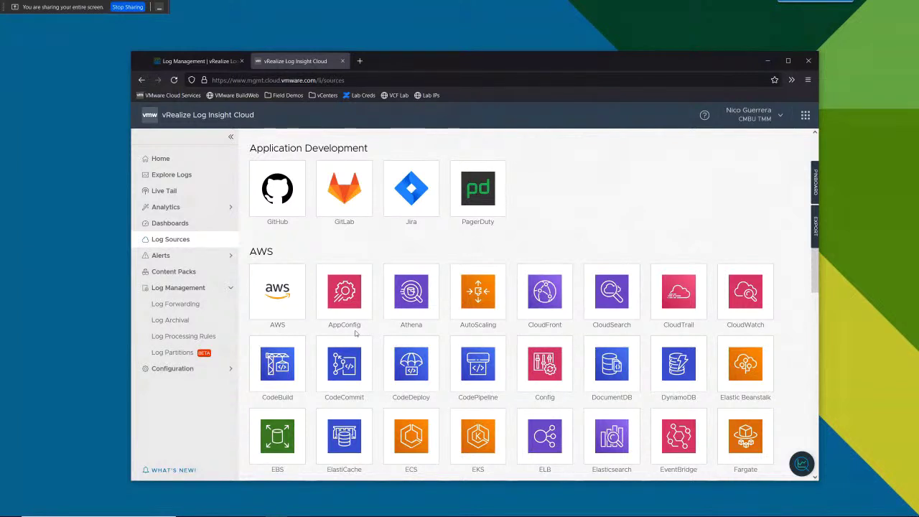
scroll(355, 333, "up", 5)
scroll(345, 328, "up", 1)
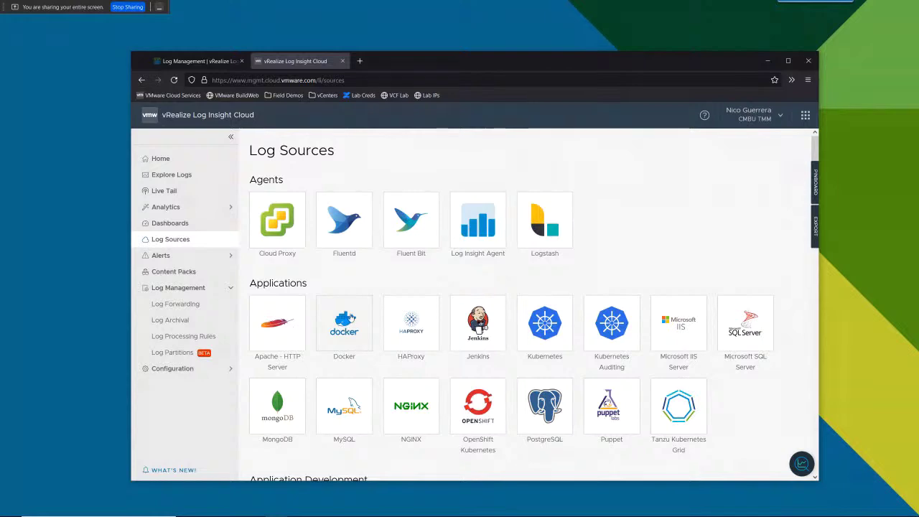
scroll(350, 322, "down", 3)
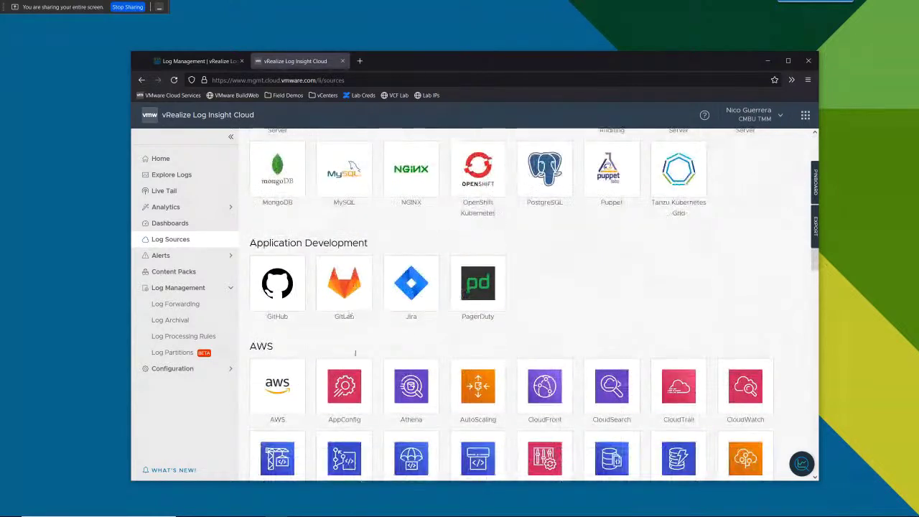
scroll(354, 316, "down", 2)
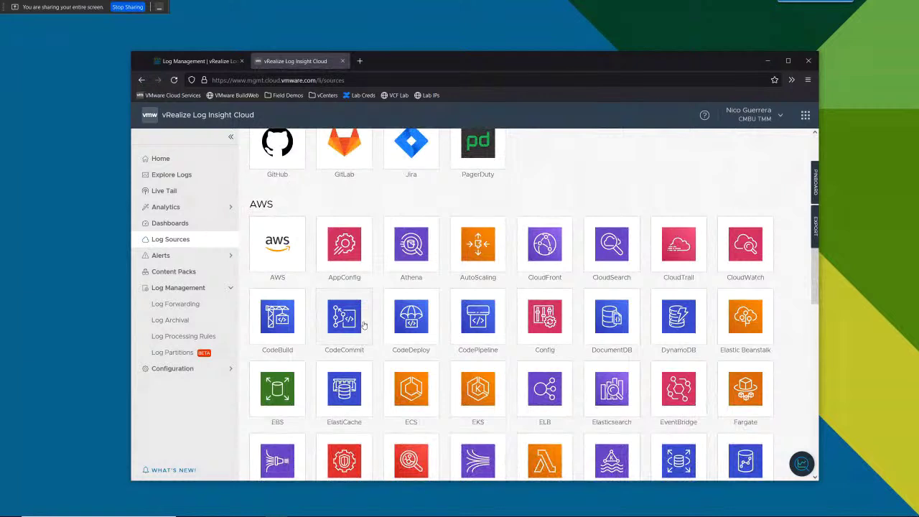
scroll(365, 323, "down", 1)
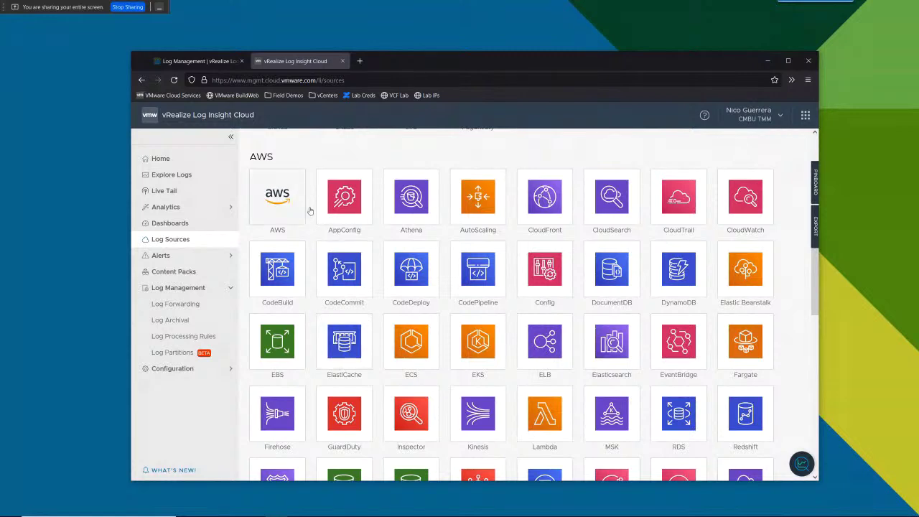
Open the Cloud Proxy agent's installation steps, then return to the list of log sources.
scroll(287, 215, "up", 10)
left_click(286, 217)
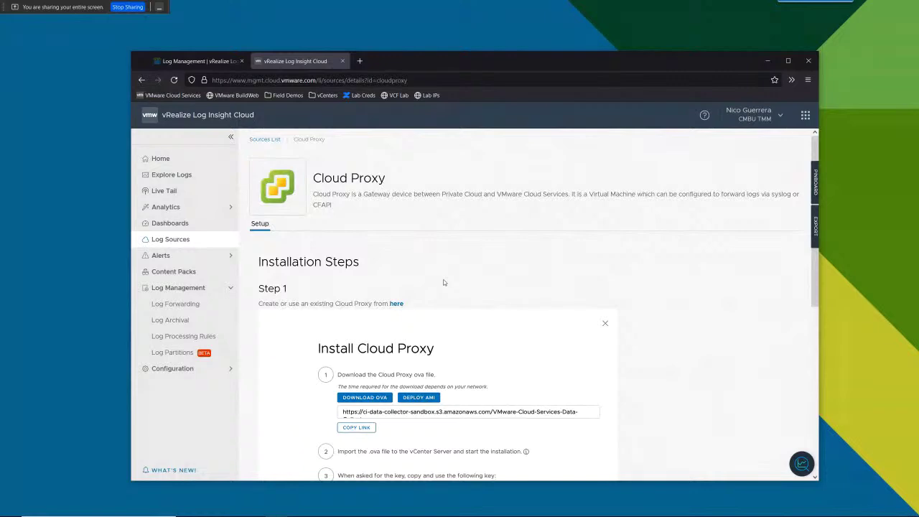
left_click(266, 140)
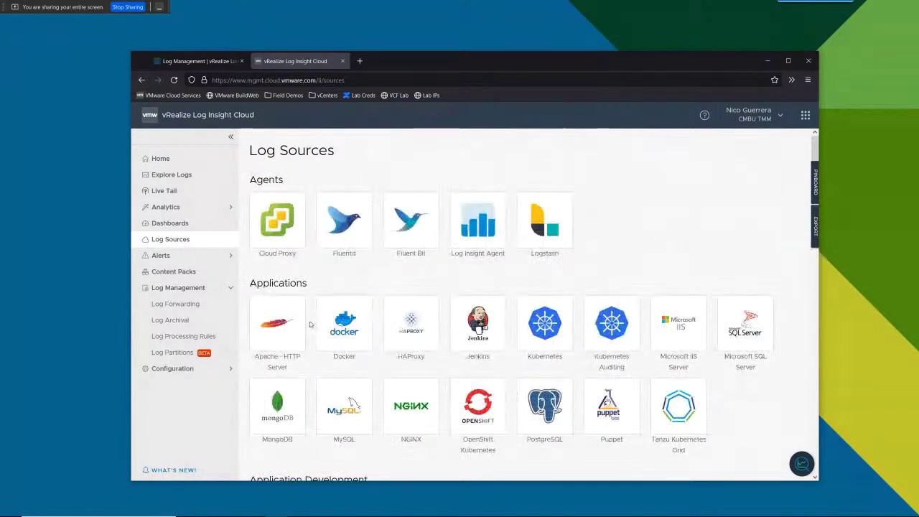
Open the AWS CloudFront log source, read through its configuration steps and view its related logs.
scroll(304, 350, "down", 3)
scroll(304, 349, "down", 2)
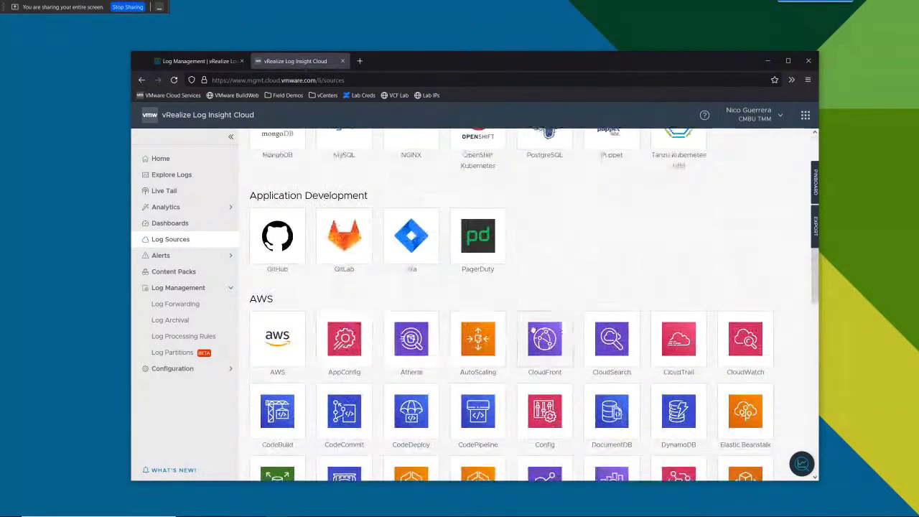
left_click(551, 344)
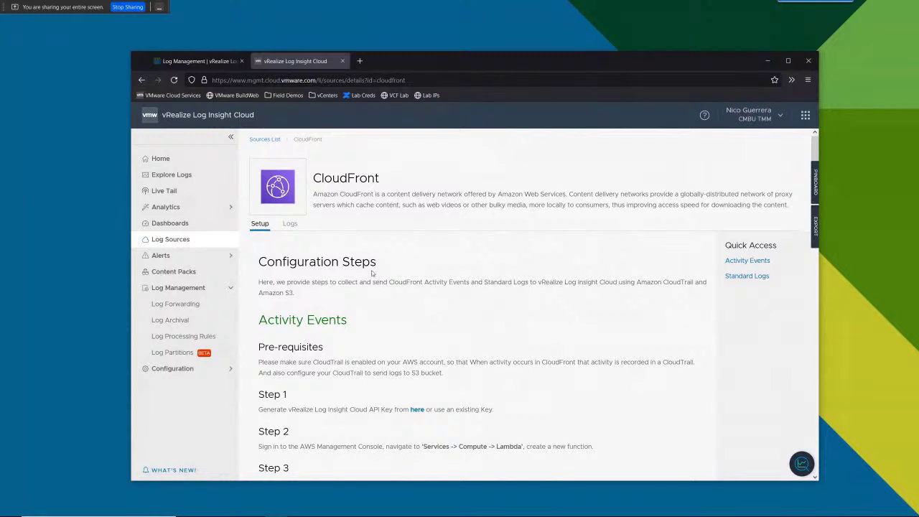
scroll(373, 273, "down", 4)
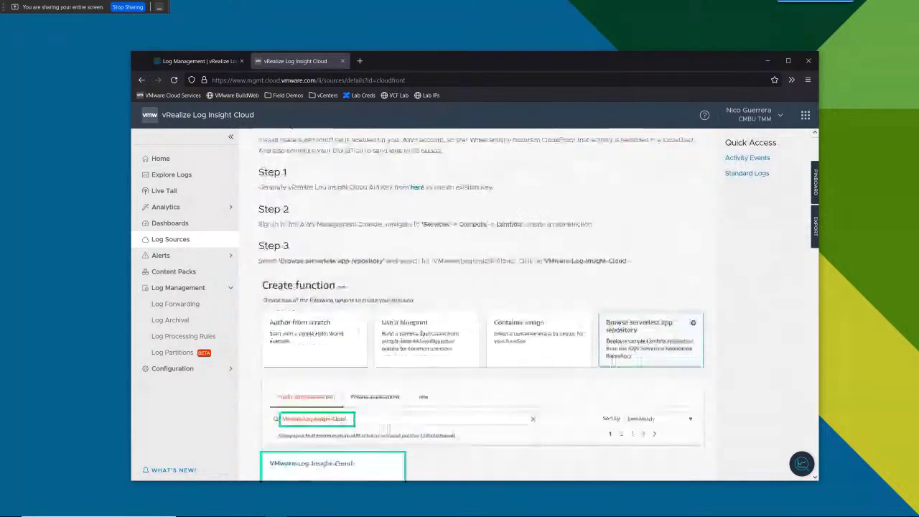
scroll(421, 326, "down", 5)
scroll(422, 327, "up", 5)
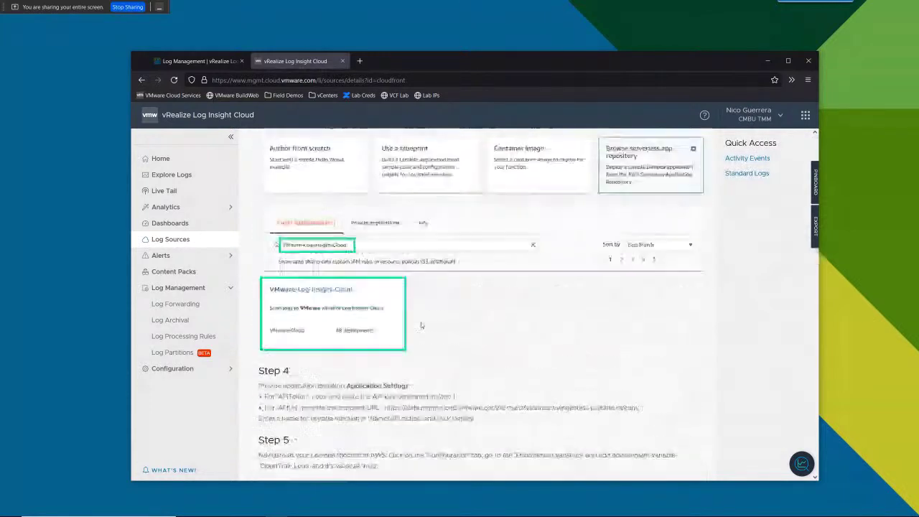
scroll(421, 323, "up", 5)
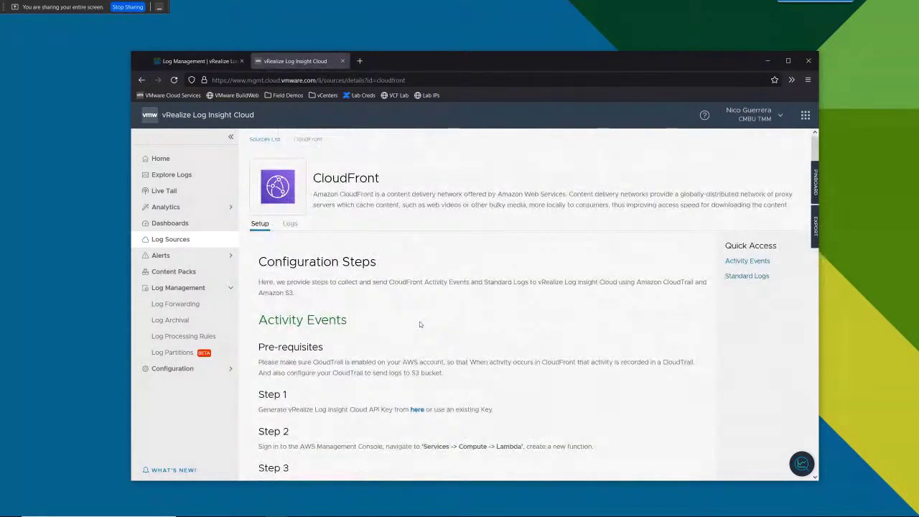
left_click(290, 224)
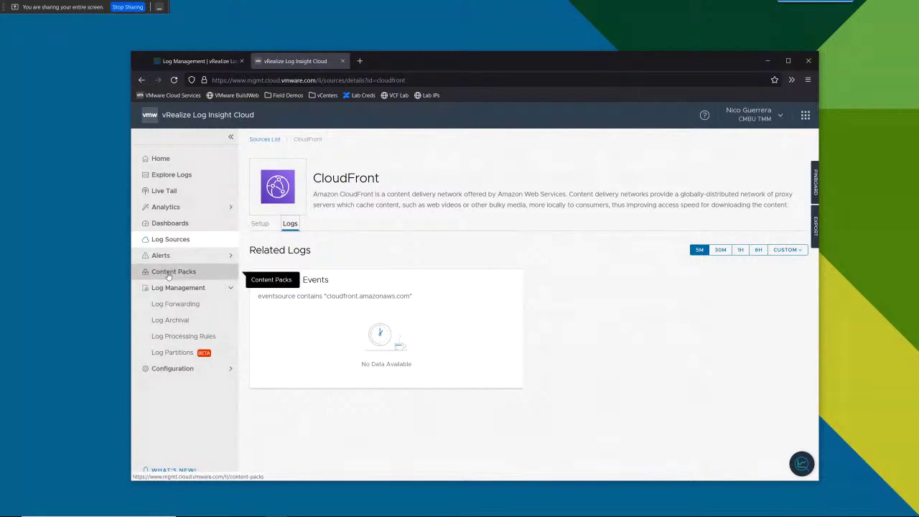
Open the Log RCA analytics and inspect the new investigation form, including the root cause scan period options, without creating one.
left_click(158, 209)
left_click(167, 240)
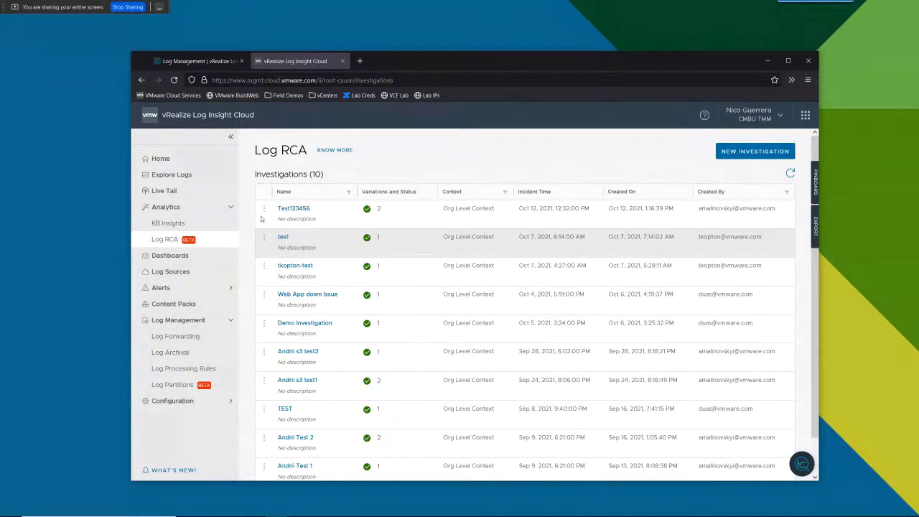
left_click(740, 154)
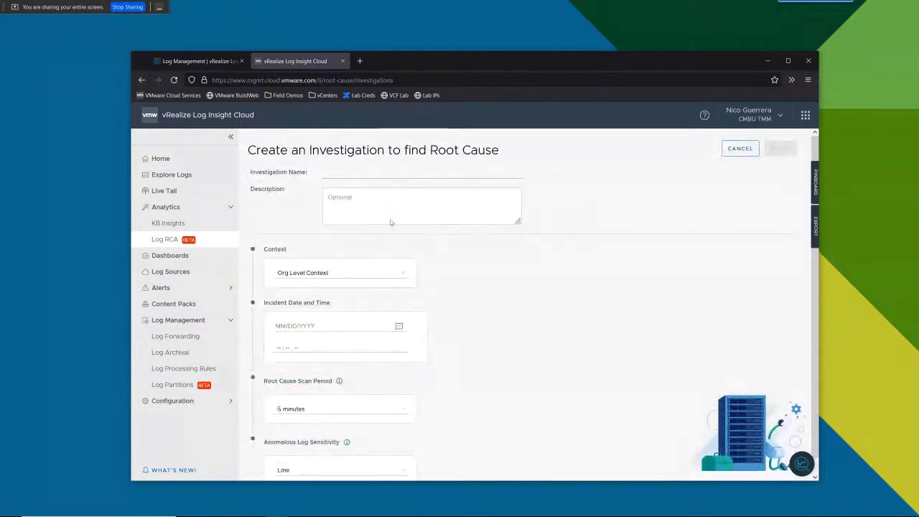
scroll(334, 305, "down", 1)
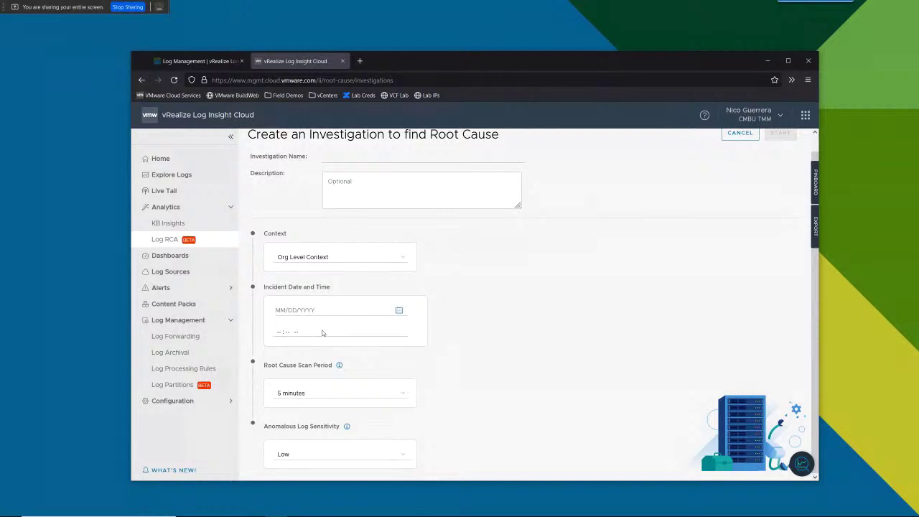
left_click(298, 395)
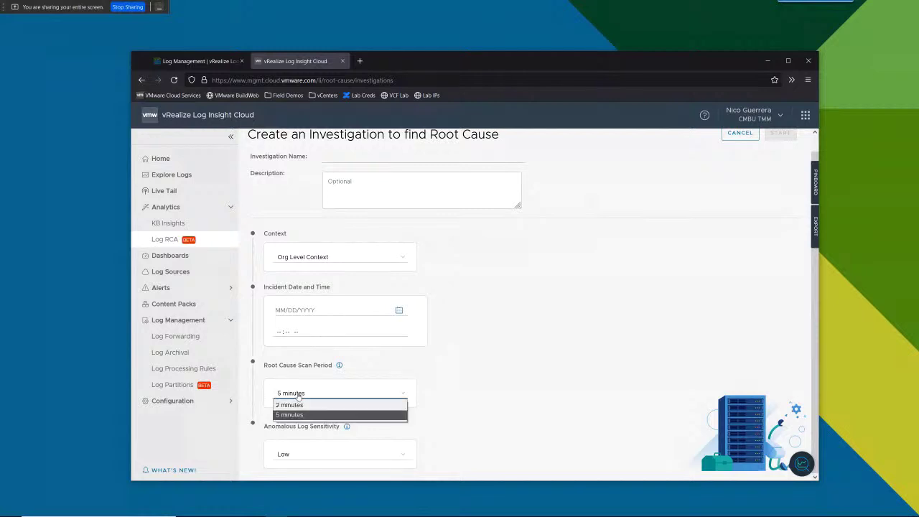
left_click(299, 395)
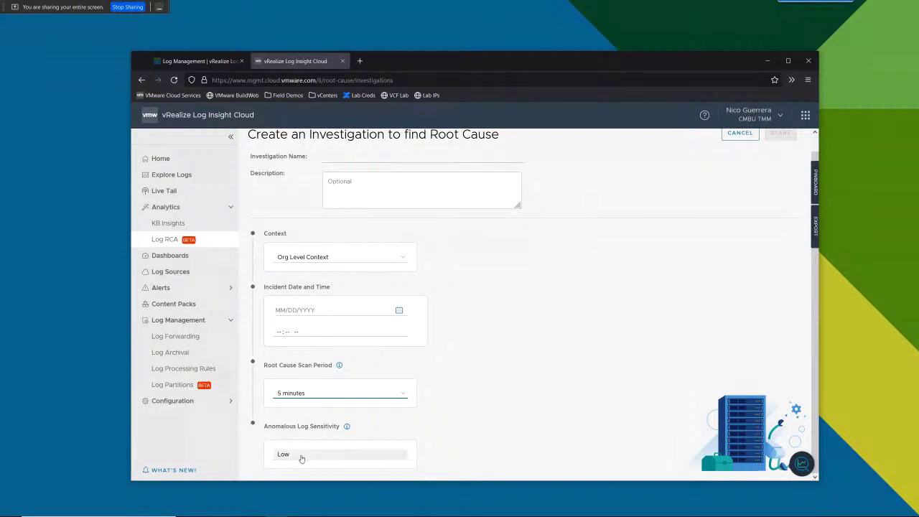
mouse_move(348, 429)
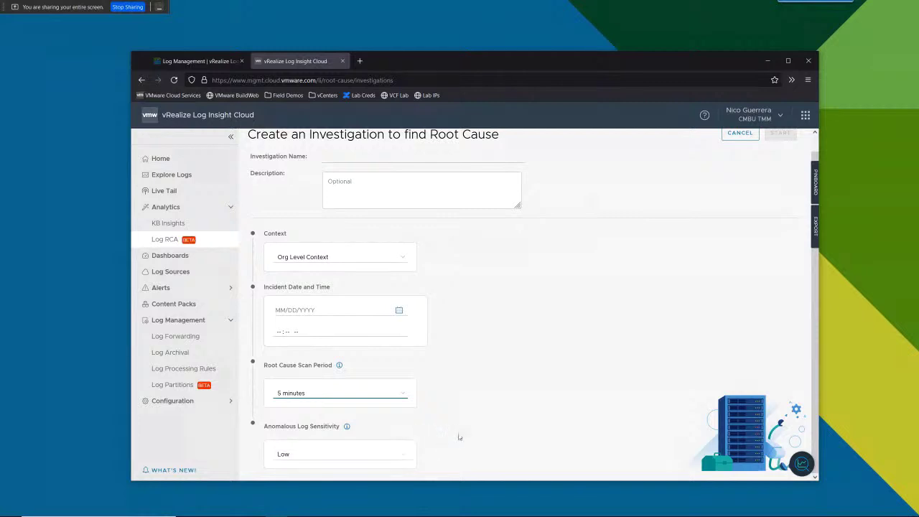
scroll(460, 435, "up", 1)
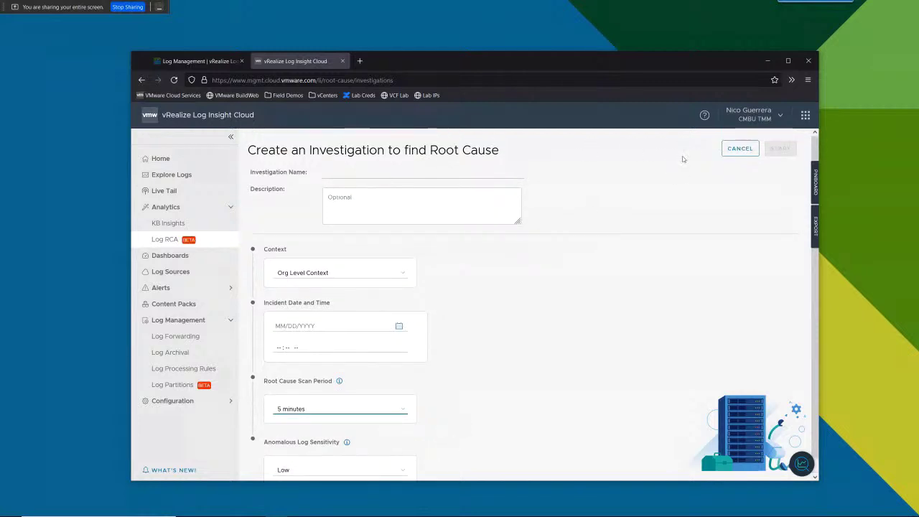
left_click(739, 148)
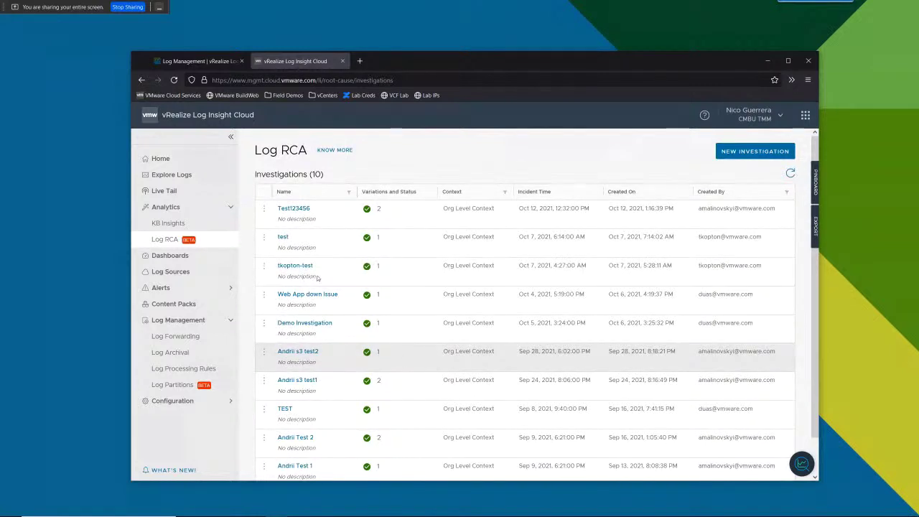
Open the investigation named "test" and examine all activities of its result with score 73.
left_click(284, 239)
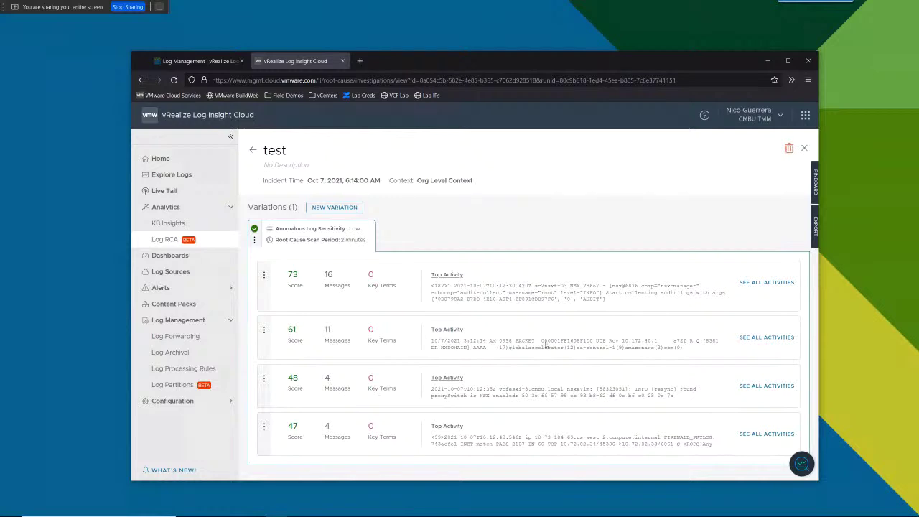
left_click(752, 284)
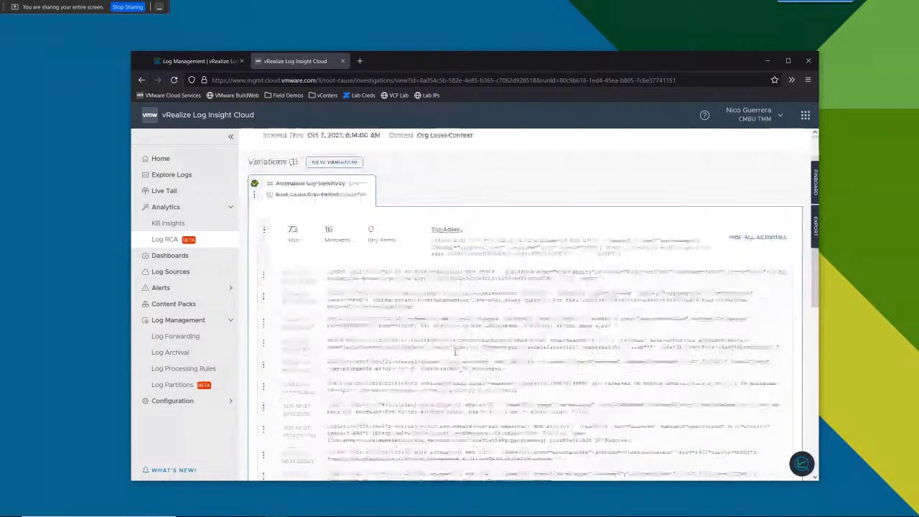
scroll(460, 359, "down", 10)
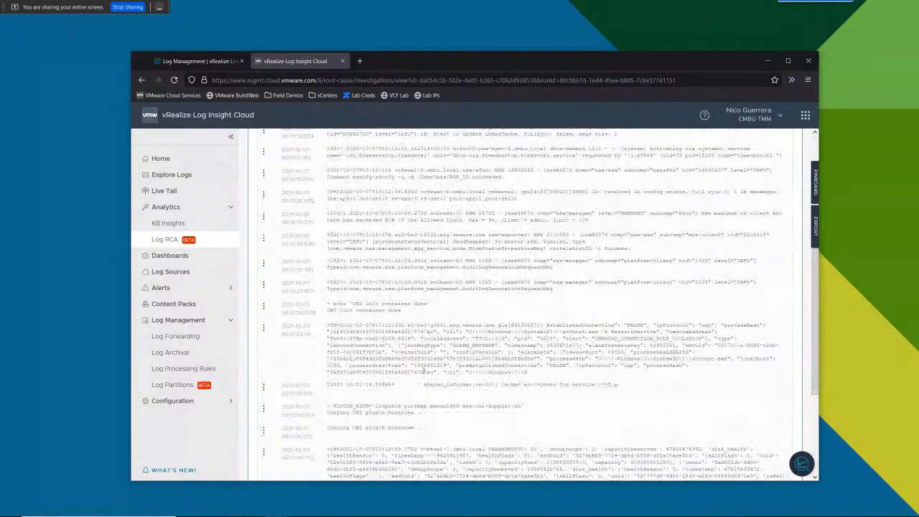
Review the log messages under the "test" investigation's score 73 result along with its variation settings and top activity.
scroll(423, 371, "down", 3)
scroll(423, 371, "up", 10)
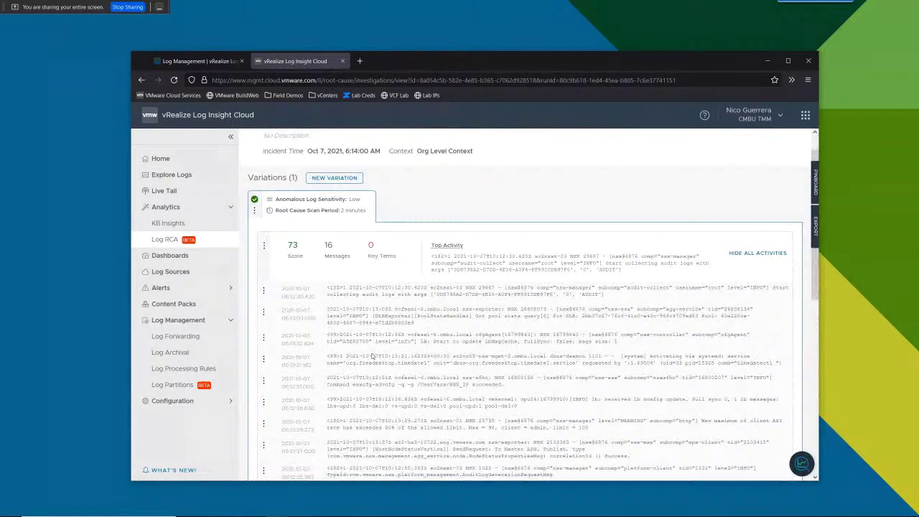
scroll(372, 355, "down", 2)
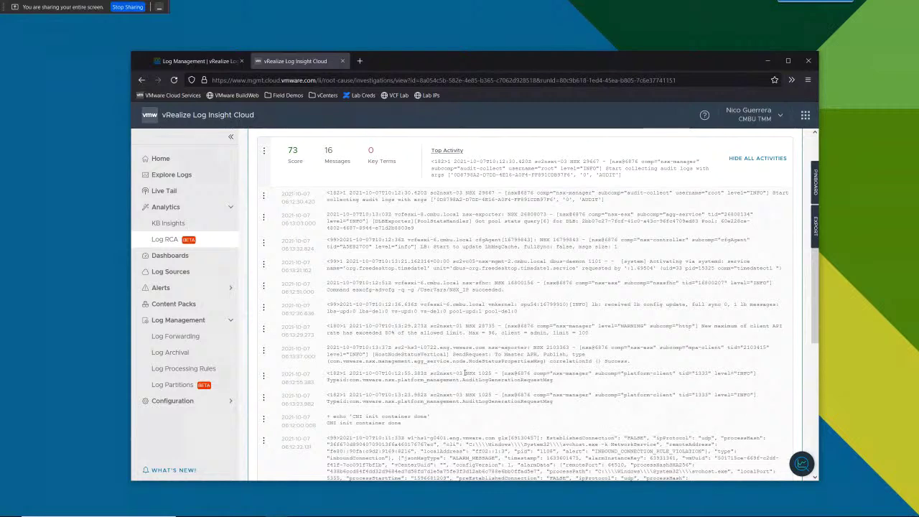
scroll(445, 379, "up", 3)
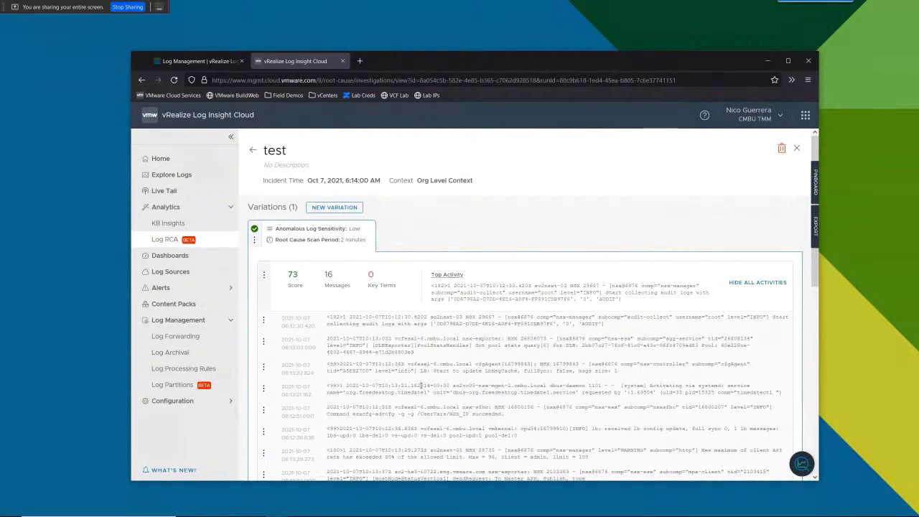
scroll(410, 386, "down", 2)
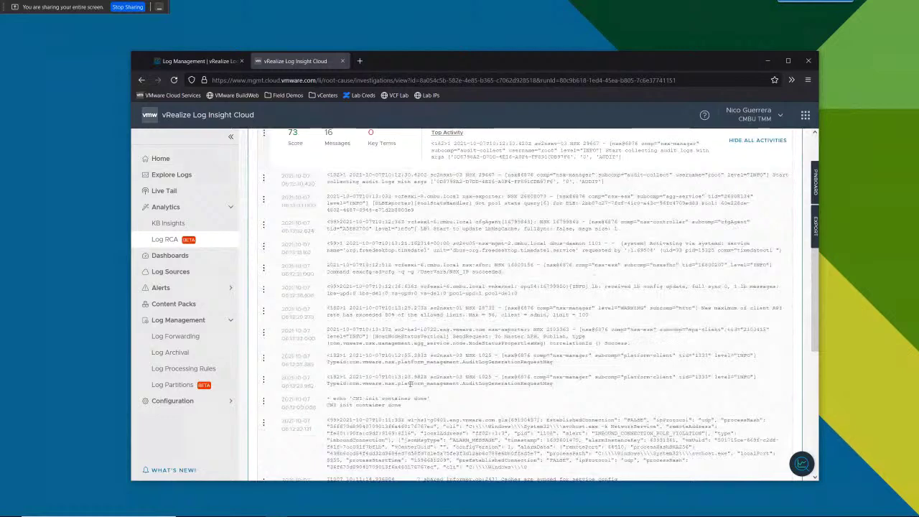
scroll(411, 385, "up", 1)
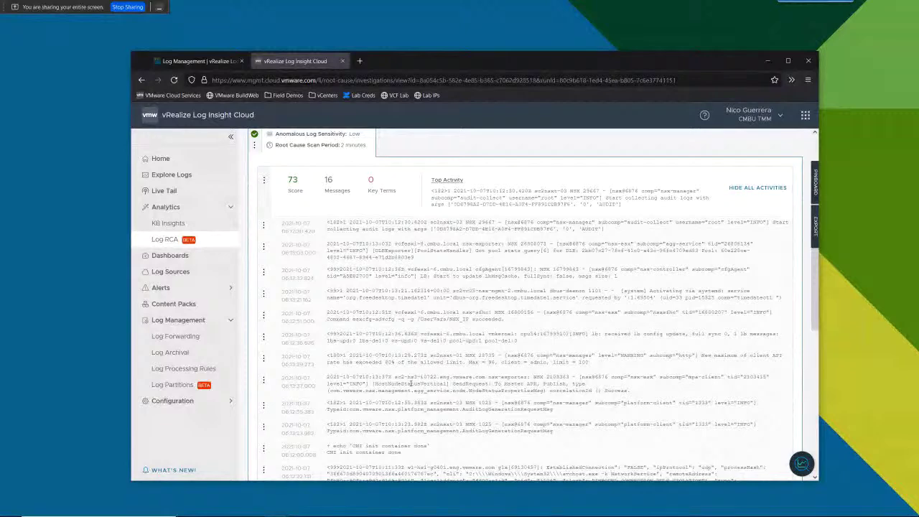
scroll(411, 385, "up", 2)
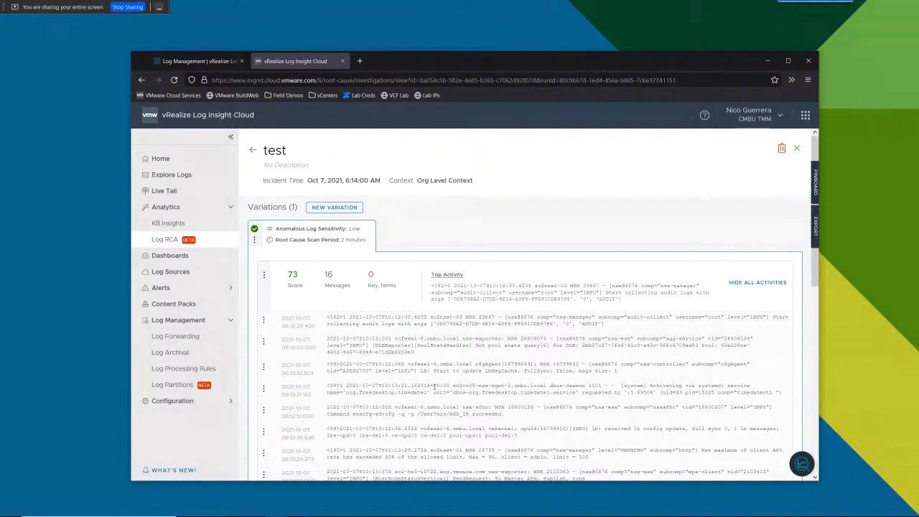
scroll(432, 386, "down", 1)
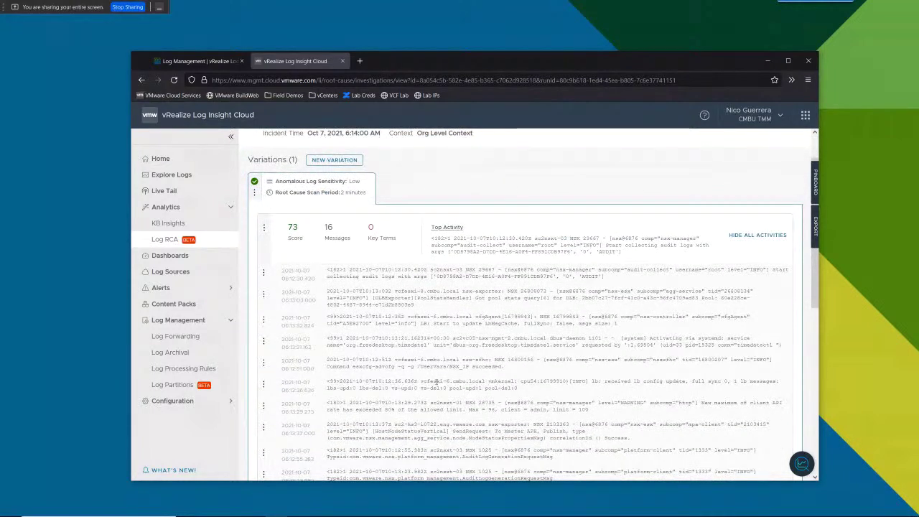
scroll(432, 388, "up", 1)
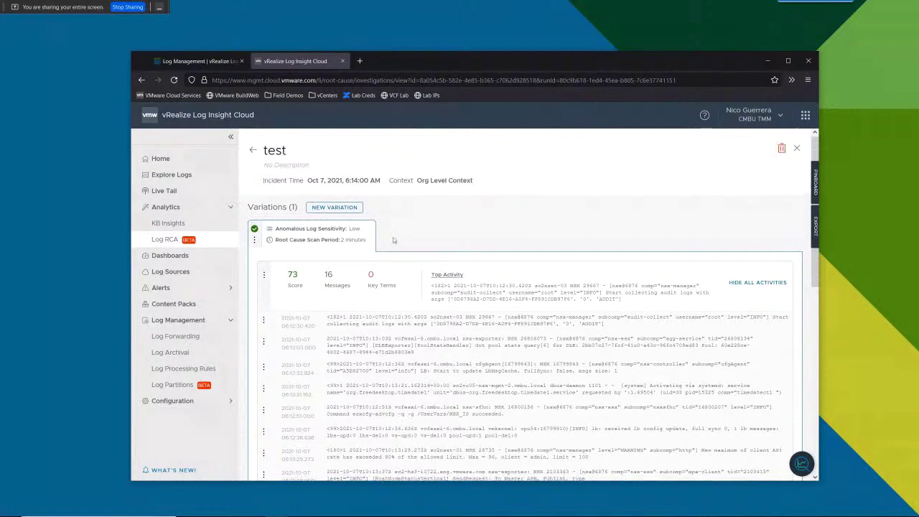